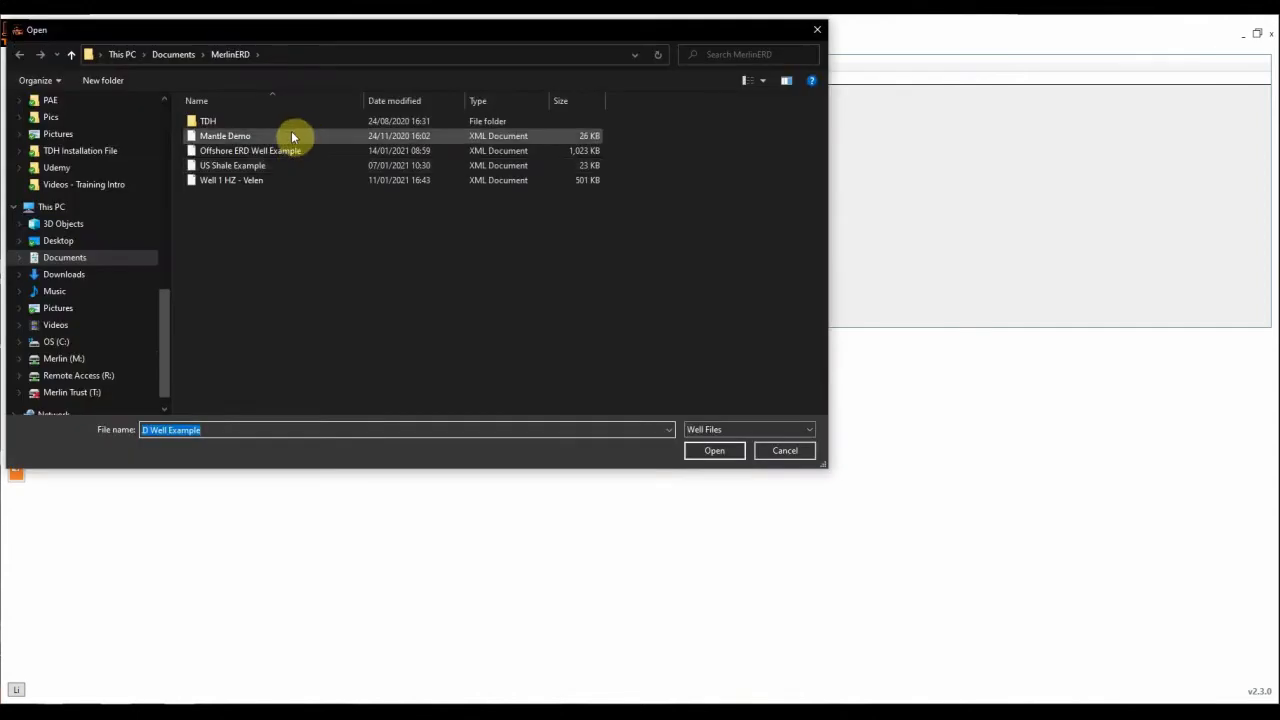
# - Open the Offshore ERD Well Example file and select the 12-1/4" Drilling scenario
pyautogui.click(270, 150)
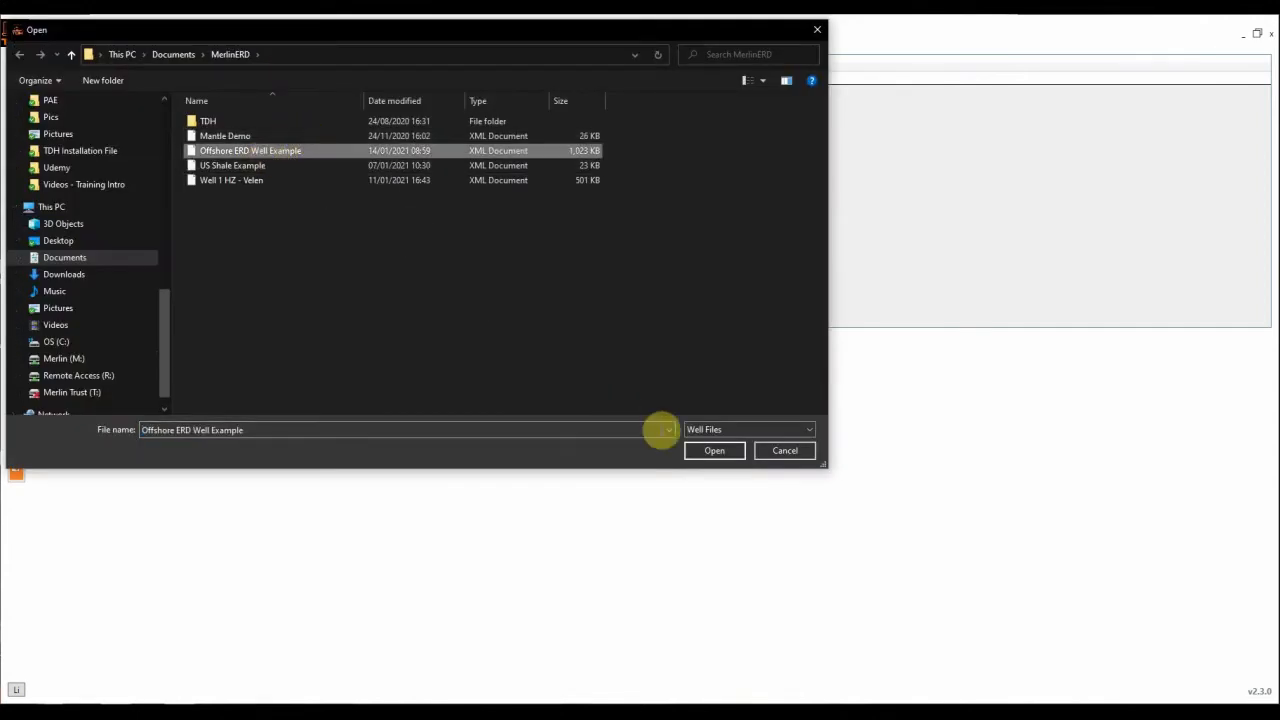
pyautogui.click(715, 450)
pyautogui.click(228, 85)
pyautogui.click(390, 81)
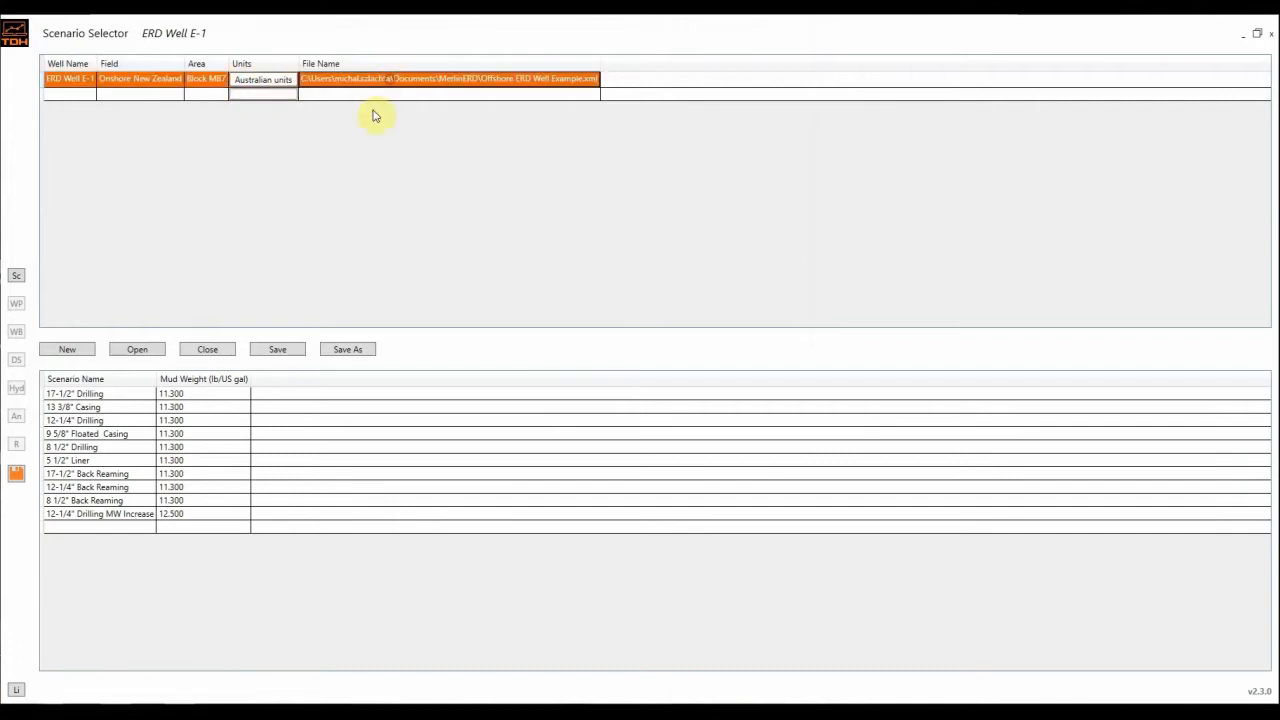
pyautogui.click(84, 423)
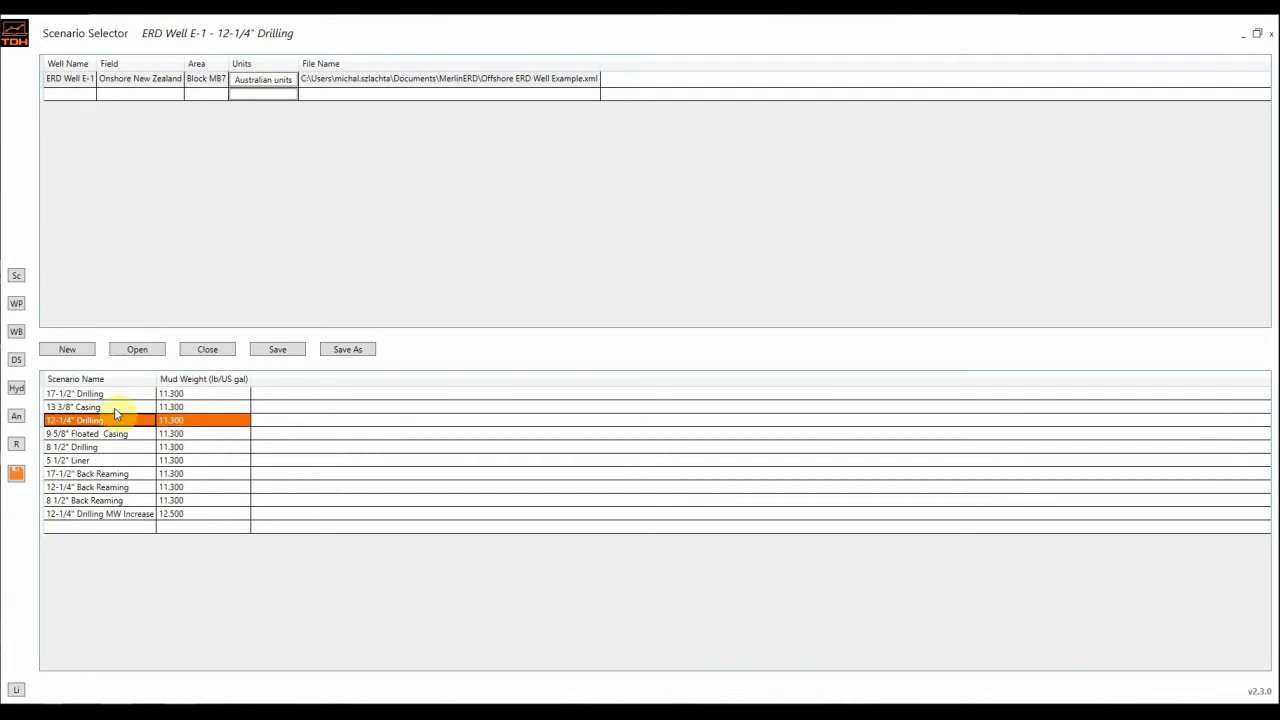
# - Review the well bore with its formation tops, and the drill string components of the 12-1/4" Drilling scenario
pyautogui.click(16, 331)
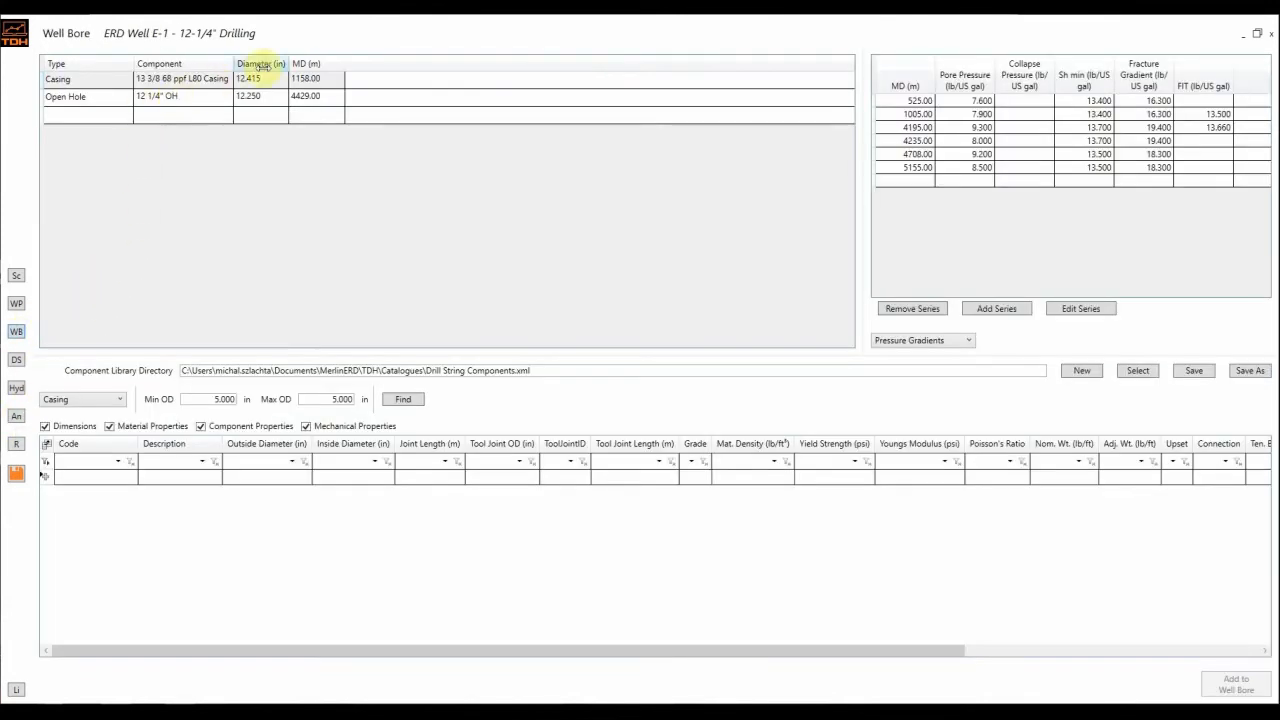
pyautogui.click(937, 341)
pyautogui.click(928, 372)
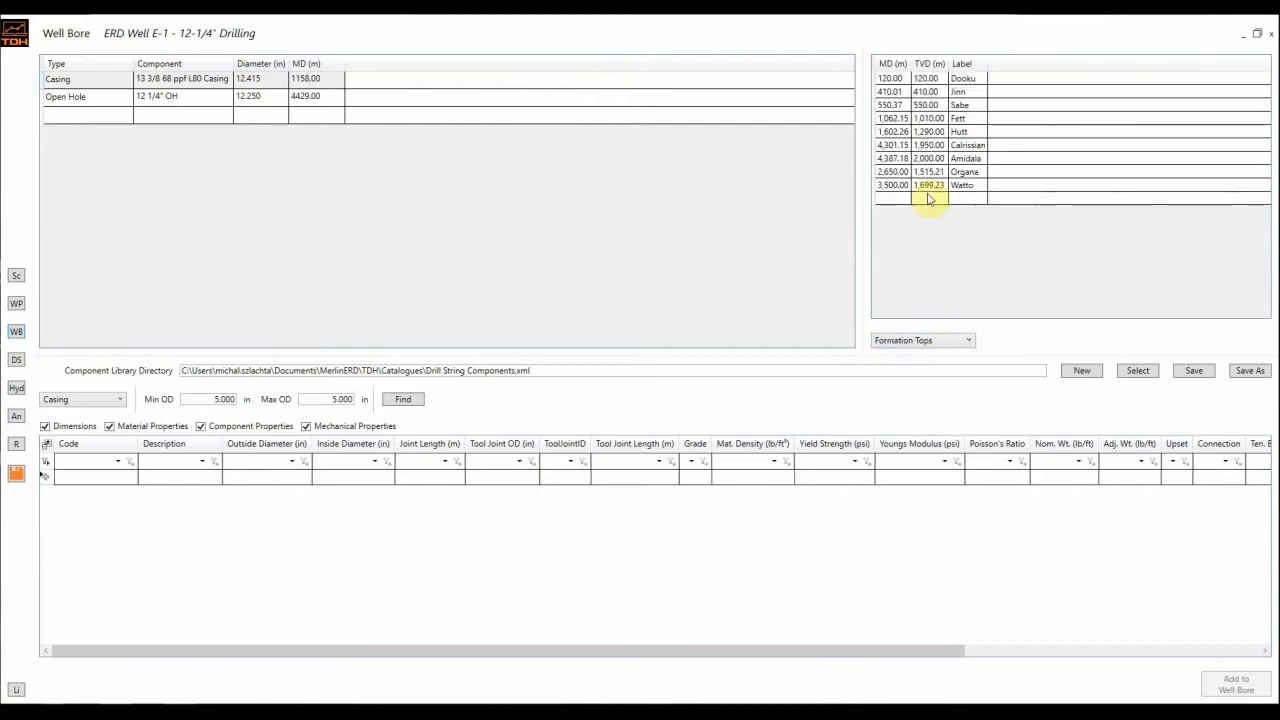
pyautogui.click(17, 360)
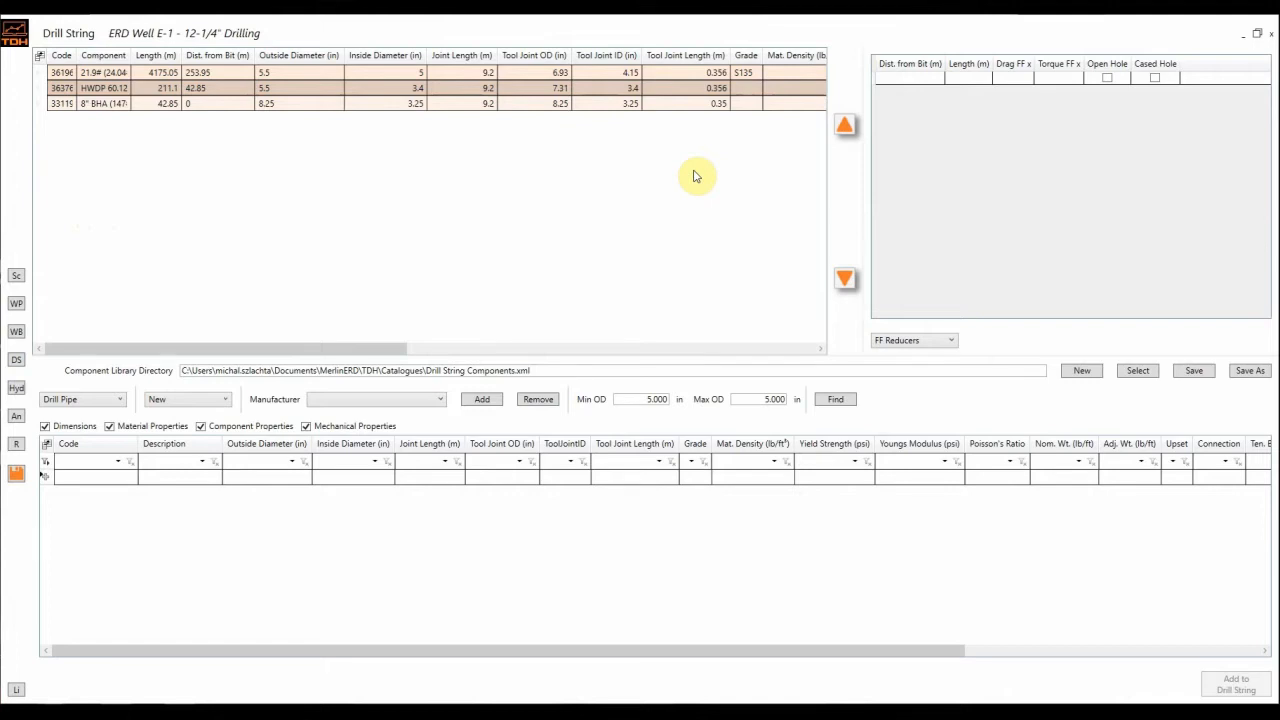
# - Run the torque and drag analysis for 12-1/4" Drilling and widen the Hook Load chart to inspect the field data against the curves
pyautogui.click(16, 415)
pyautogui.click(68, 68)
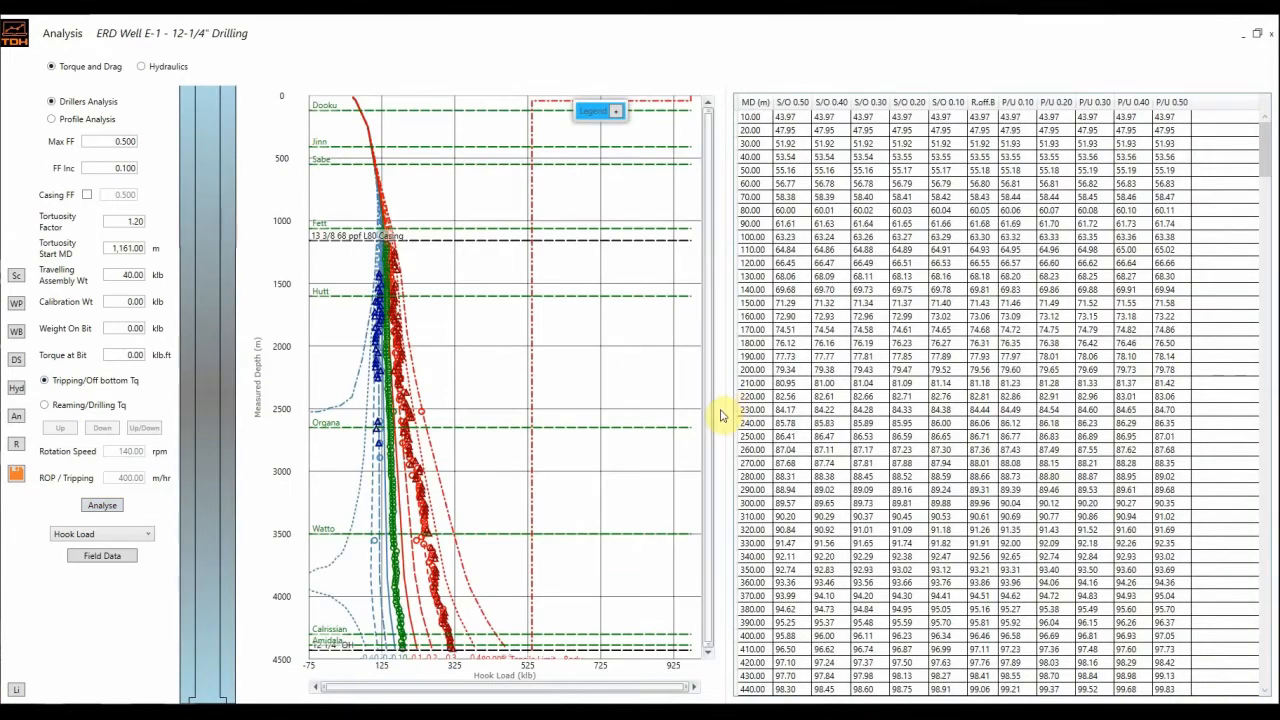
pyautogui.moveTo(726, 409); pyautogui.dragTo(929, 420)
pyautogui.moveTo(435, 290)
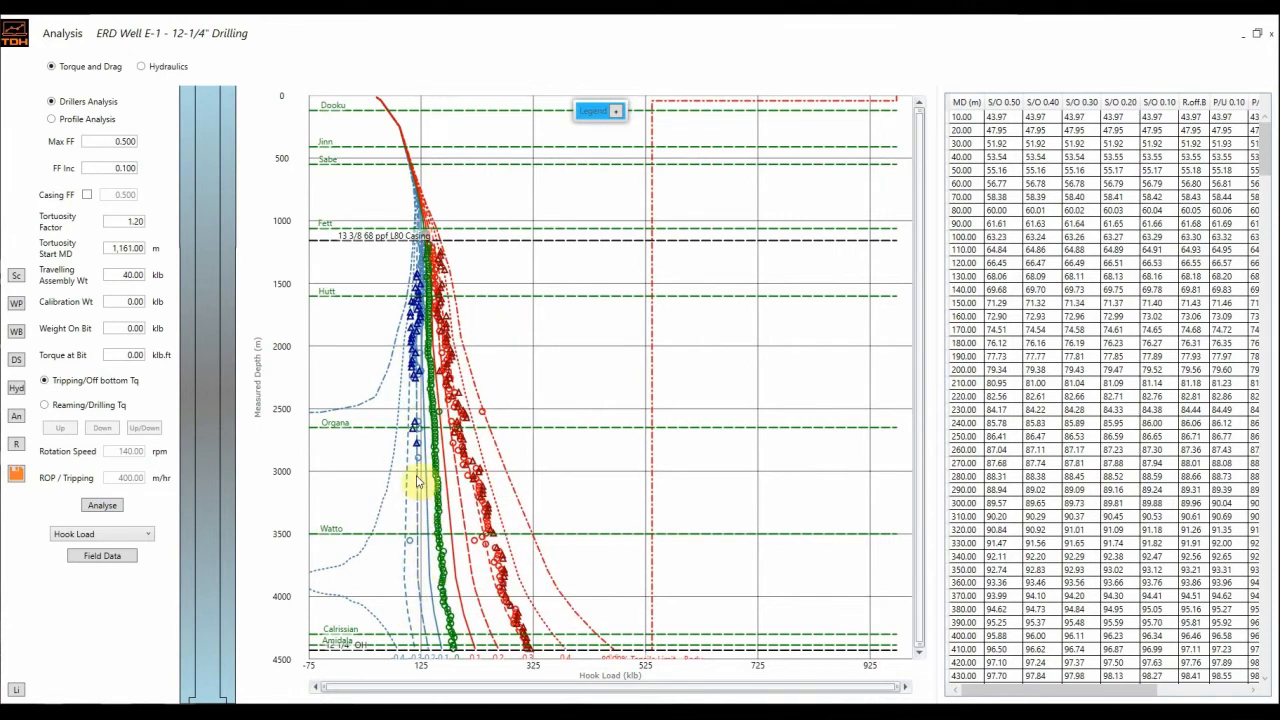
pyautogui.scroll(2, 440, 470)
pyautogui.scroll(3, 440, 470)
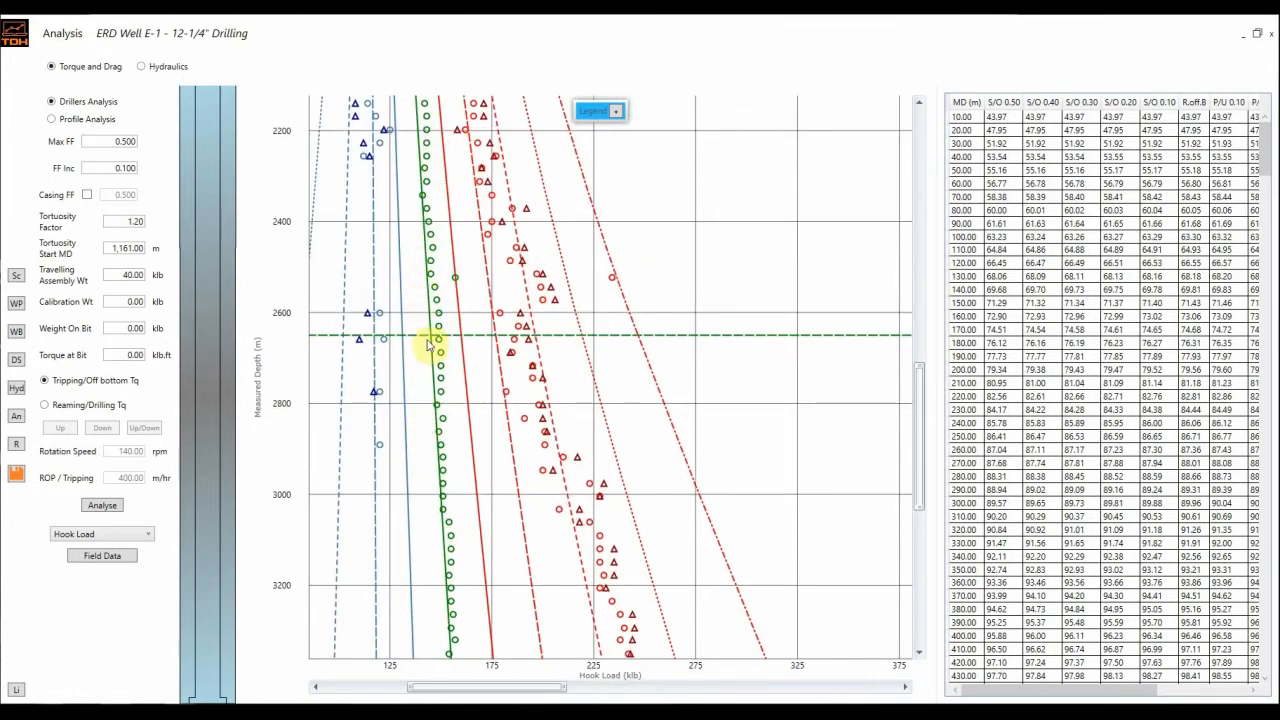
pyautogui.scroll(-1, 445, 570)
pyautogui.scroll(-4, 450, 572)
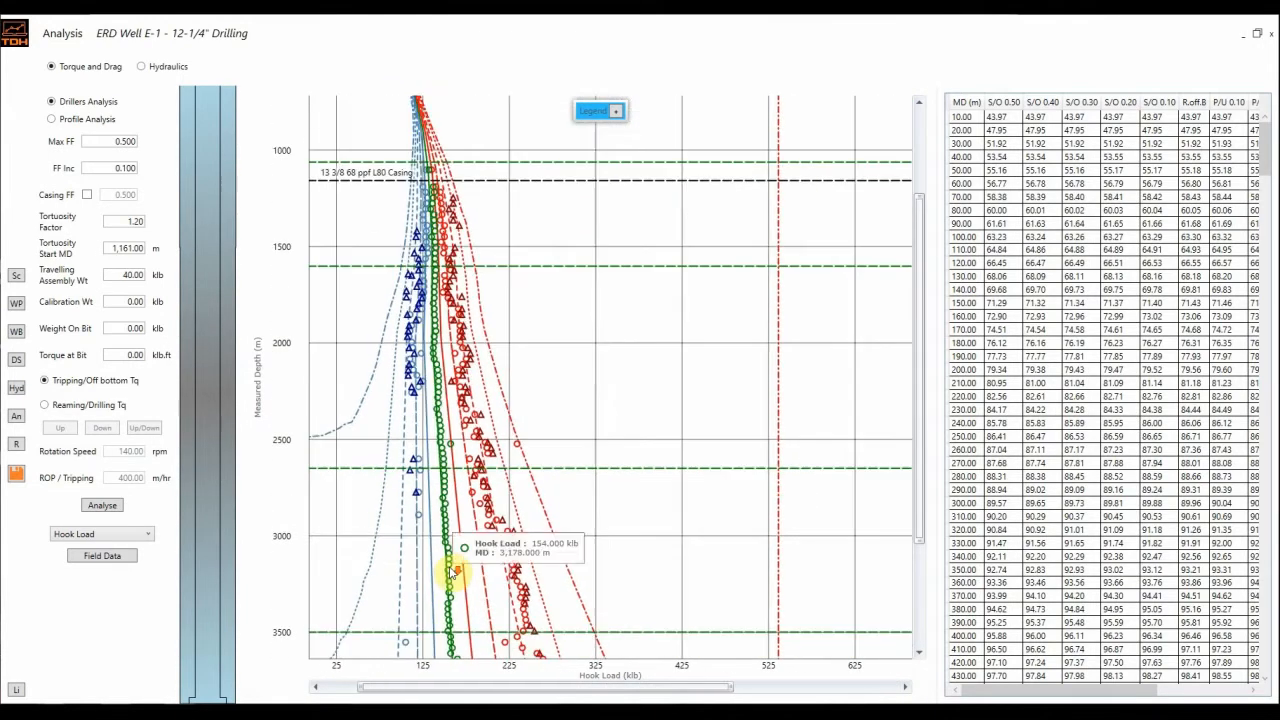
pyautogui.scroll(-1, 450, 573)
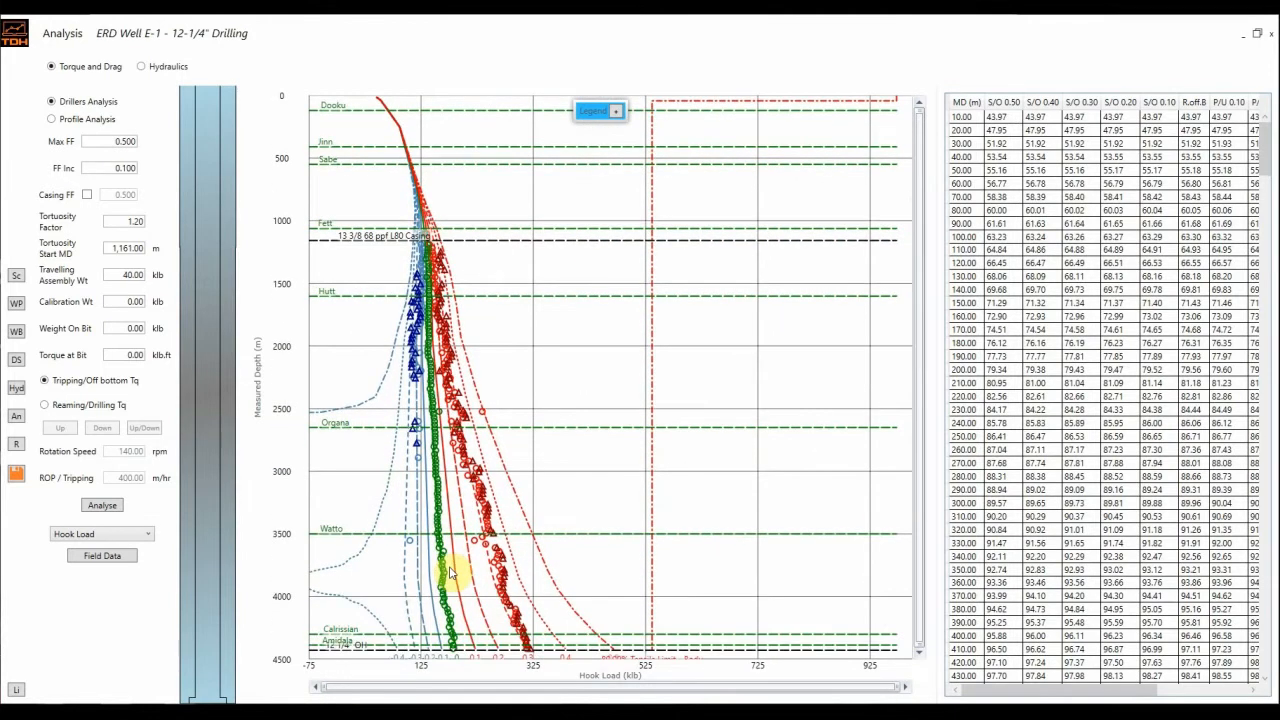
# - Set a custom Y-axis maximum for the Hook Load chart so the depth range extends below the curve ends
pyautogui.rightClick(772, 493)
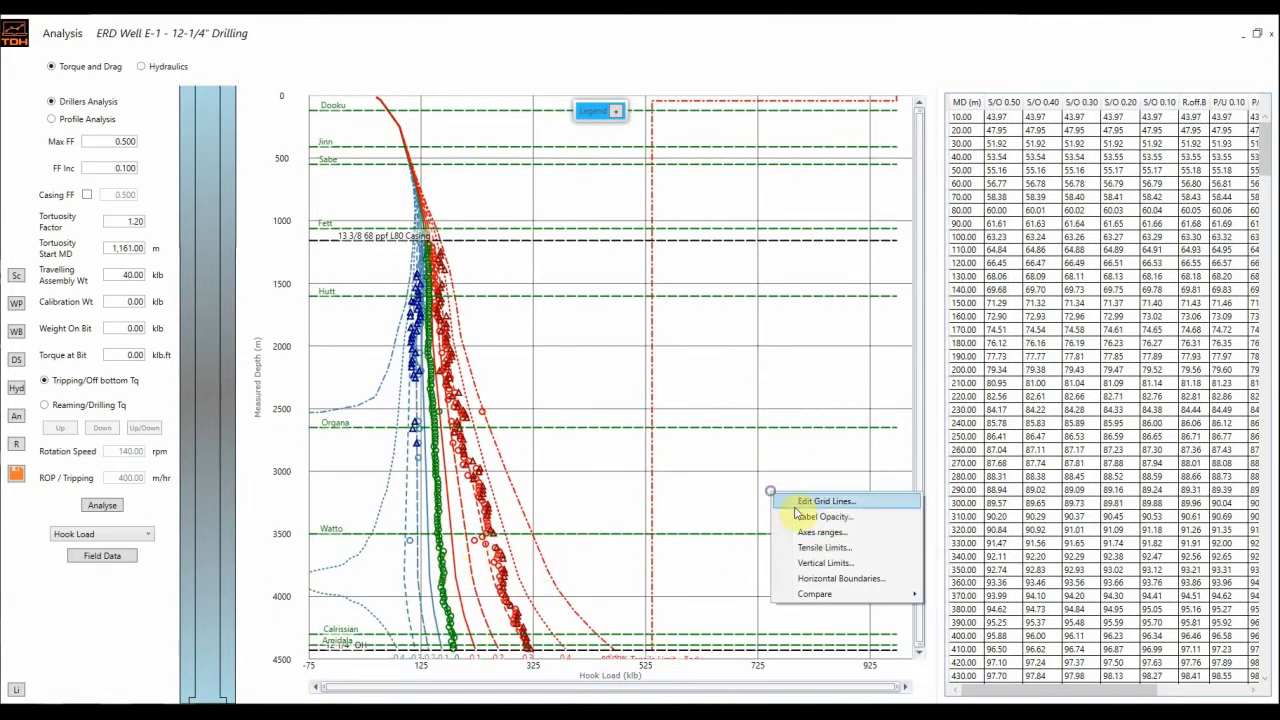
pyautogui.click(820, 532)
pyautogui.click(616, 377)
pyautogui.doubleClick(652, 377)
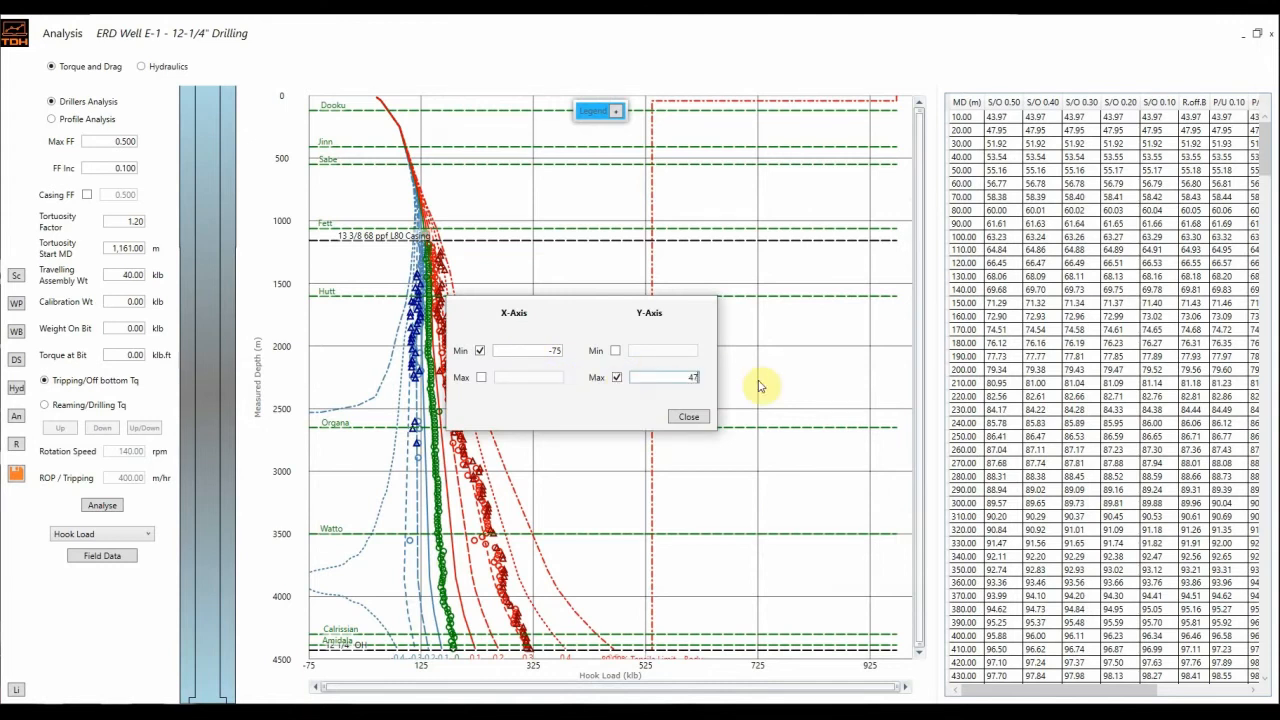
pyautogui.click(686, 417)
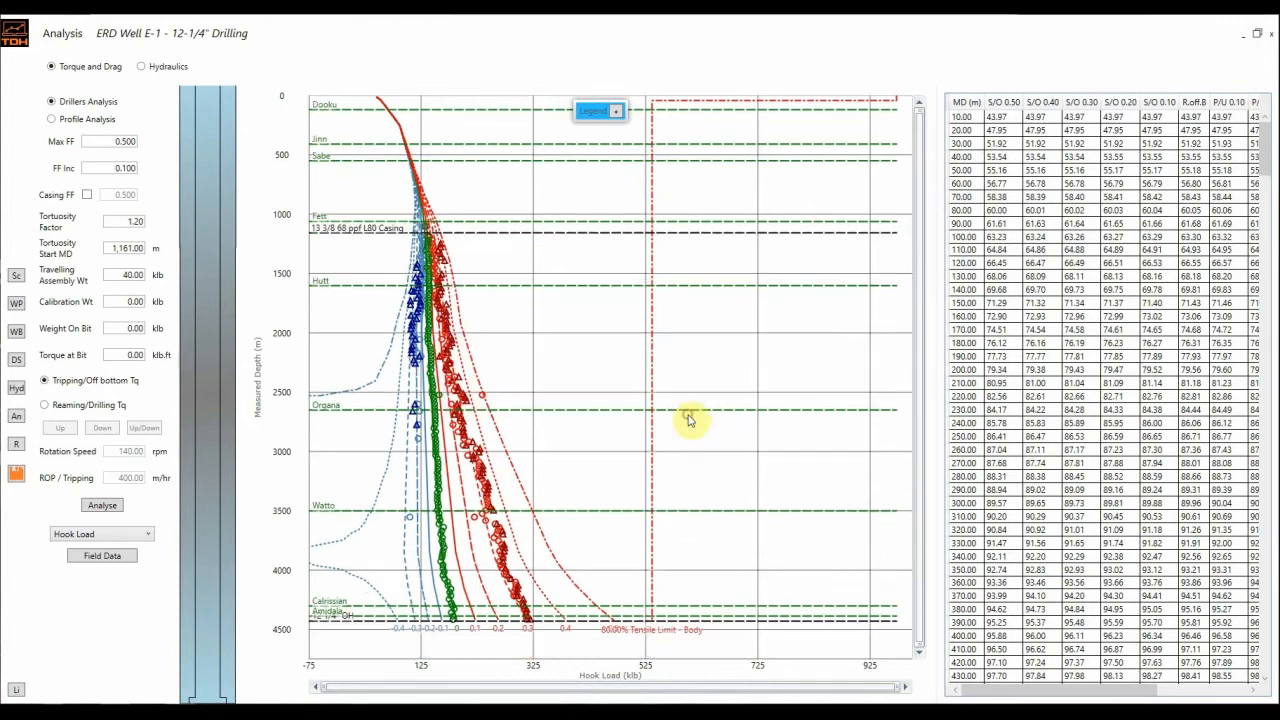
# - Change the tensile limit line to black and move its label up beside the line near 3500 m depth
pyautogui.rightClick(653, 453)
pyautogui.click(667, 456)
pyautogui.click(556, 340)
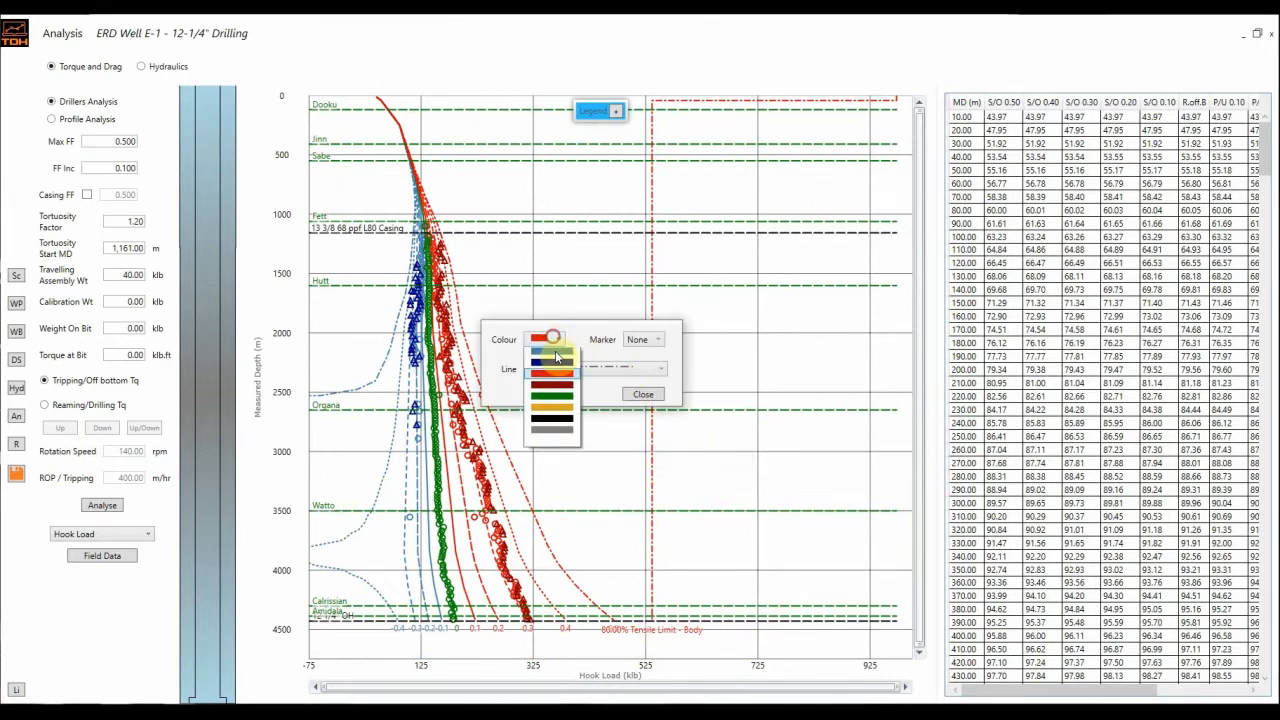
pyautogui.click(552, 421)
pyautogui.click(643, 394)
pyautogui.moveTo(653, 632); pyautogui.dragTo(622, 528)
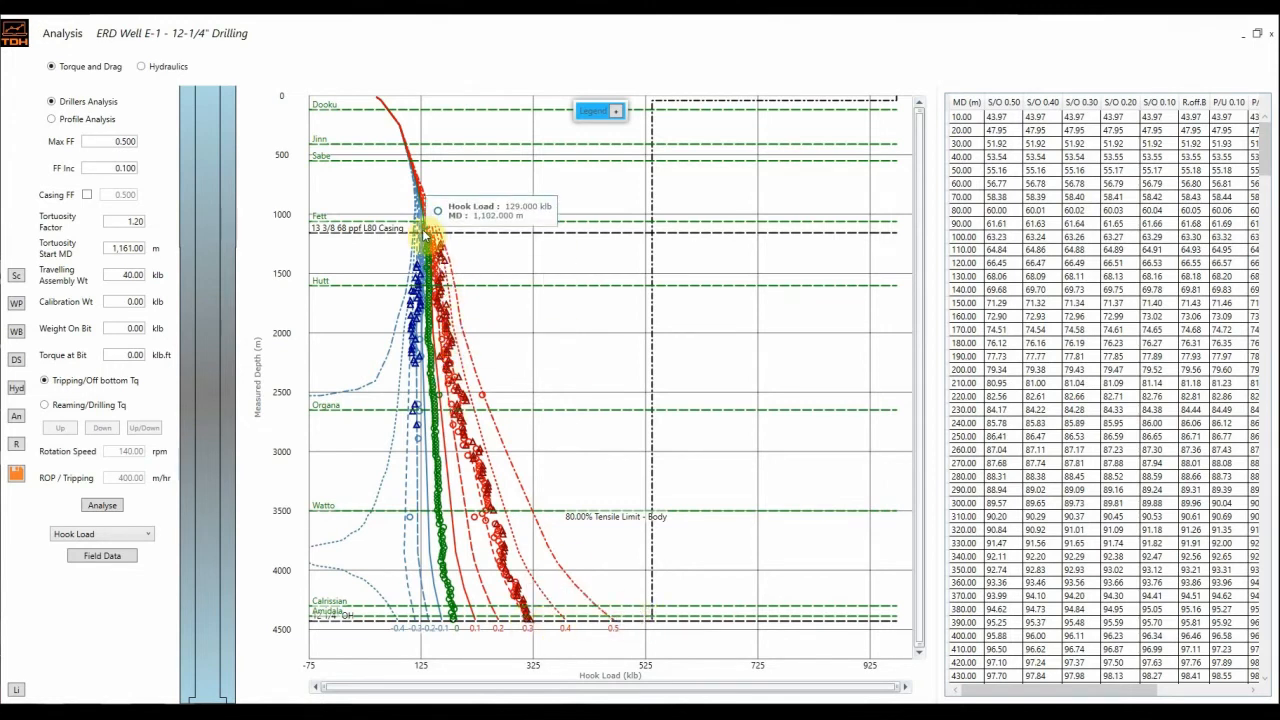
# - Examine the Surface Torque chart with its legend expanded and open the torsion limits
pyautogui.click(125, 535)
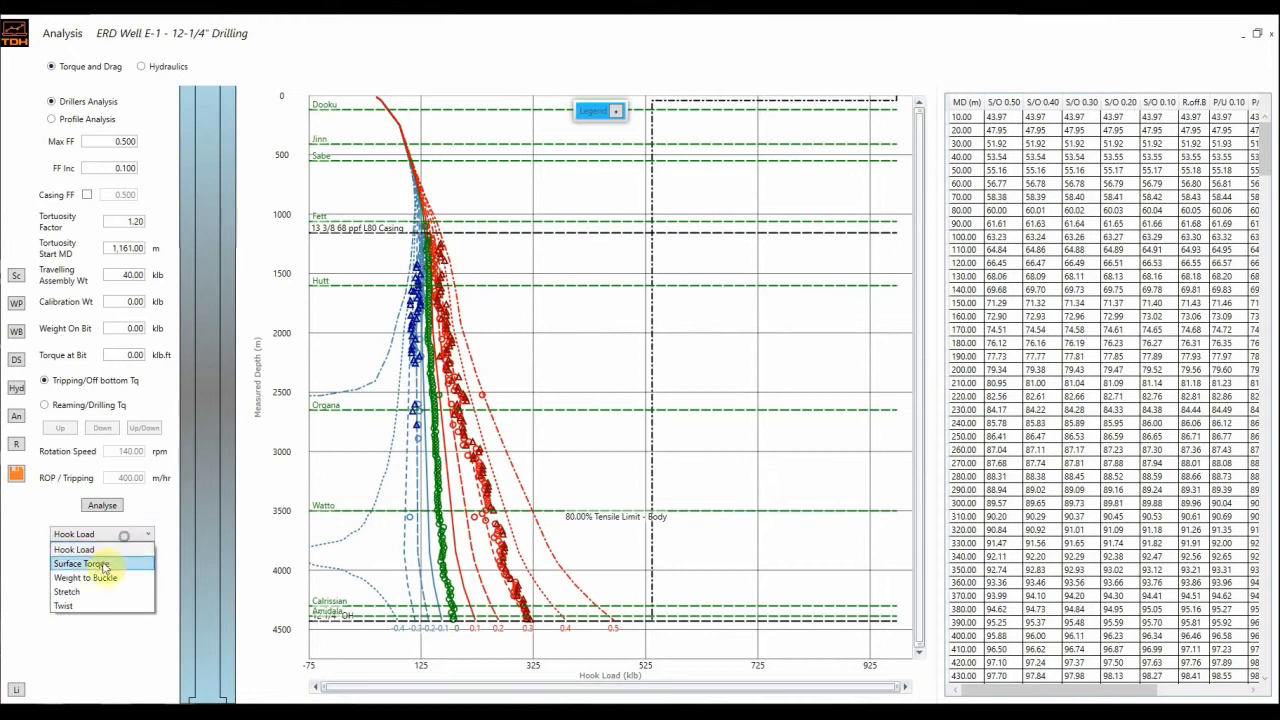
pyautogui.click(102, 571)
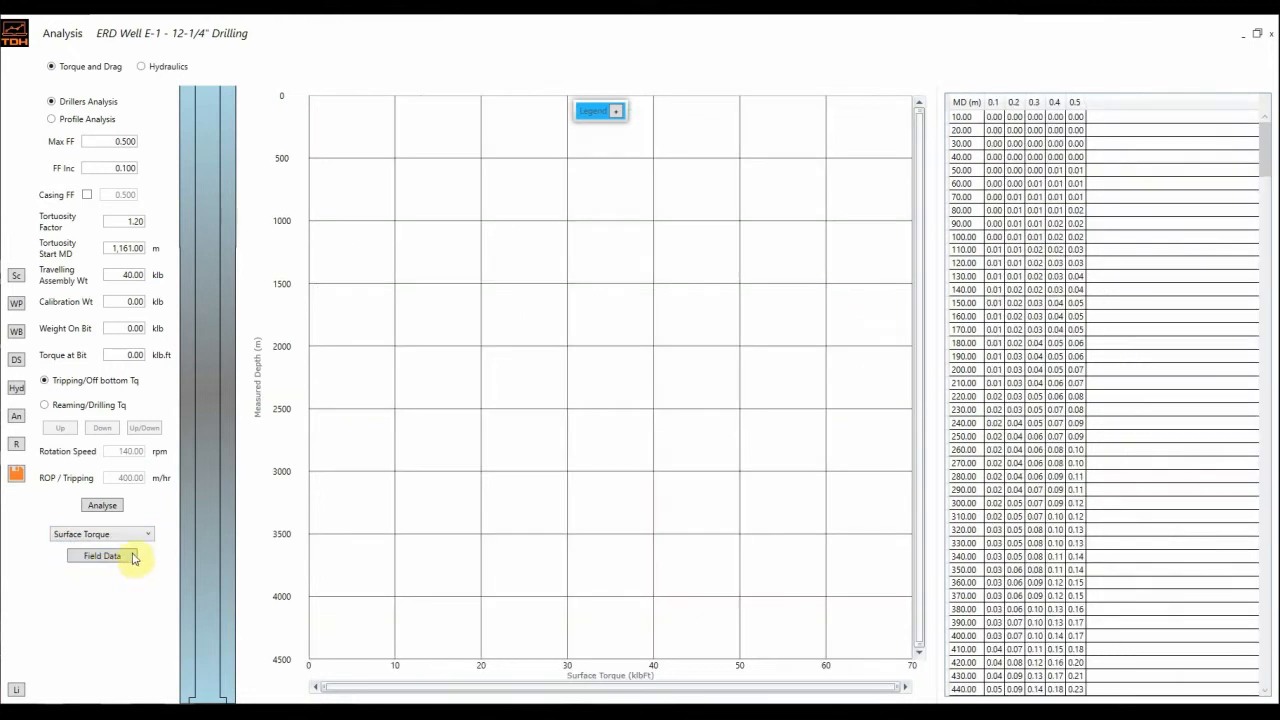
pyautogui.moveTo(507, 452)
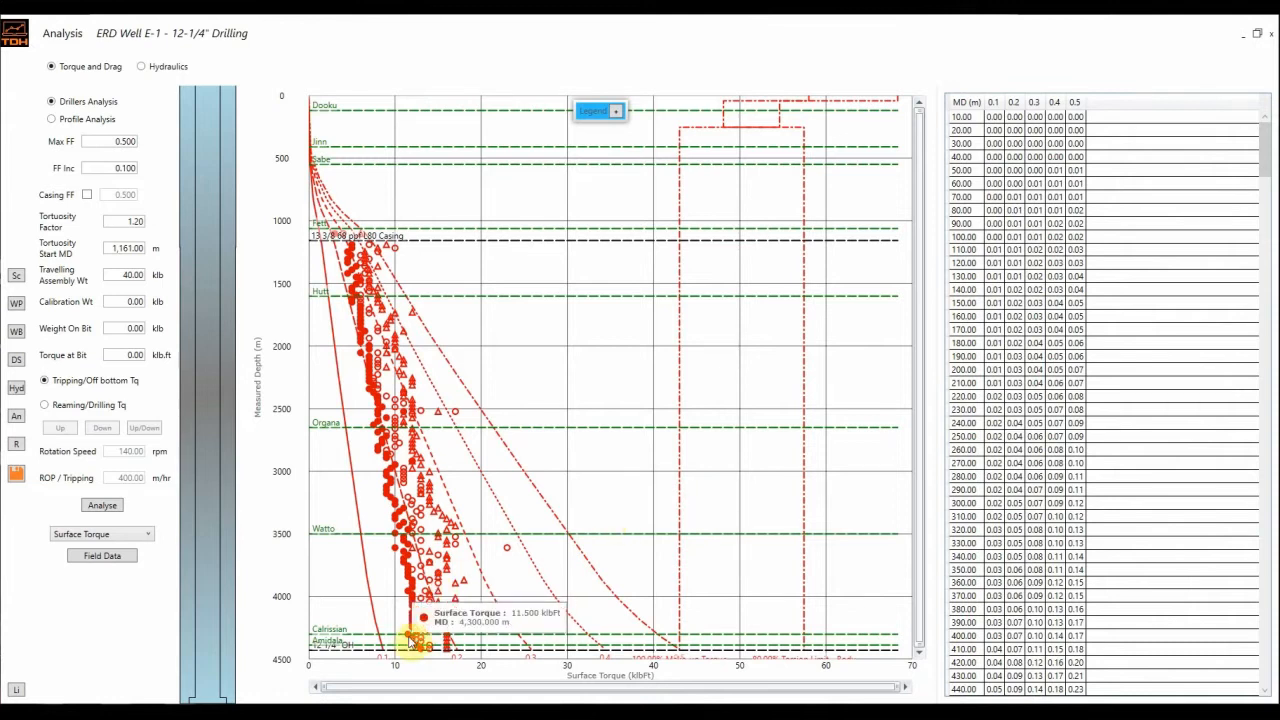
pyautogui.click(618, 112)
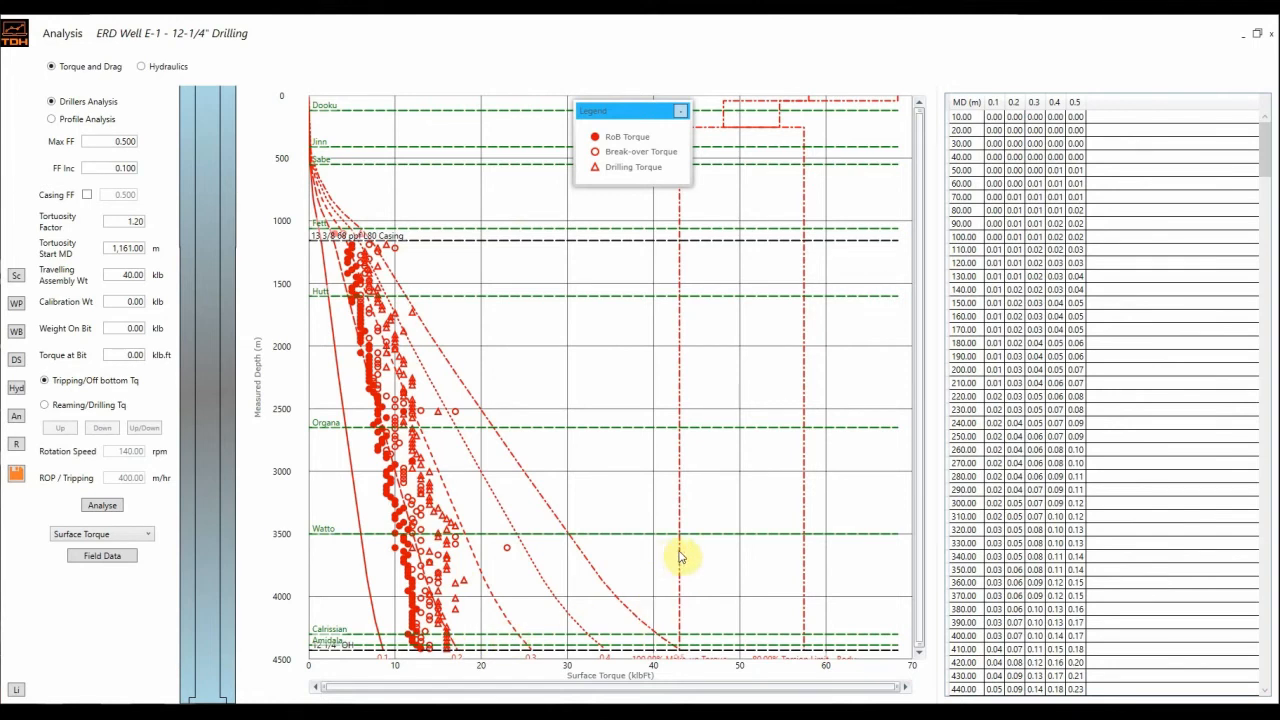
pyautogui.rightClick(766, 563)
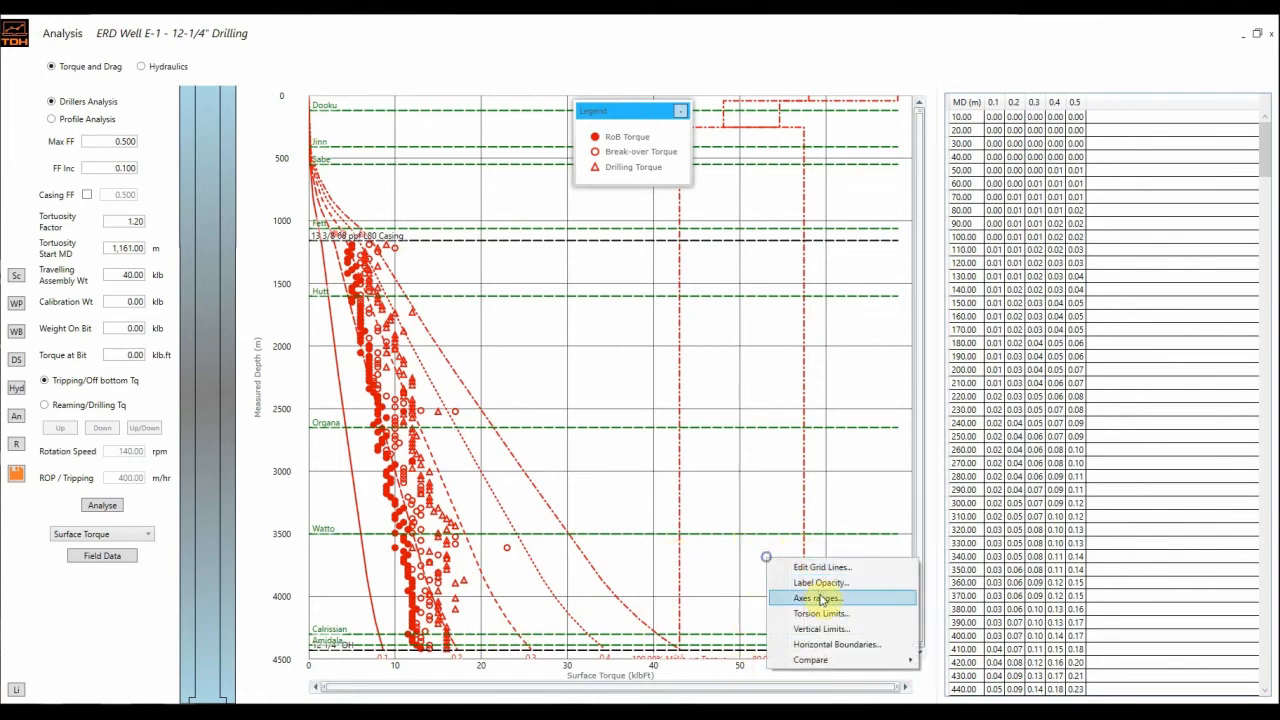
pyautogui.click(800, 619)
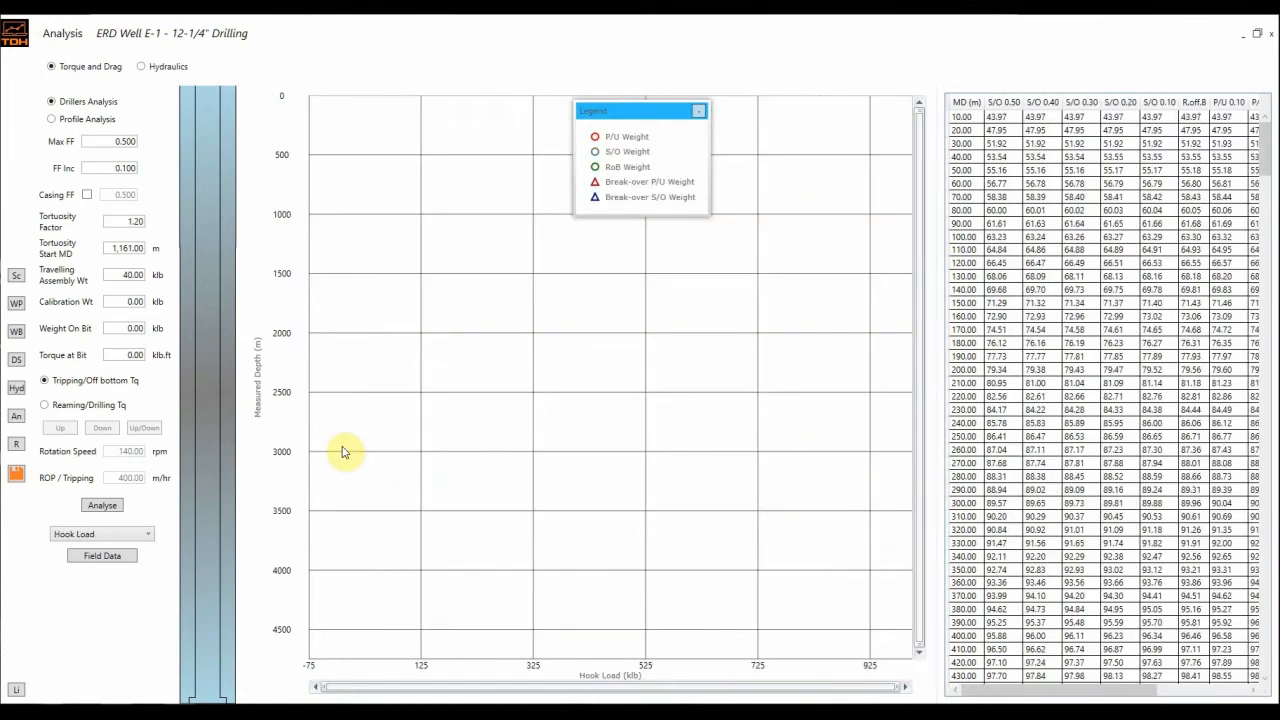
# - Set the 12-1/4" Drilling analysis to Reaming/Drilling Tq in the Up direction and check its rotation speed and ROP / Tripping values
pyautogui.click(60, 406)
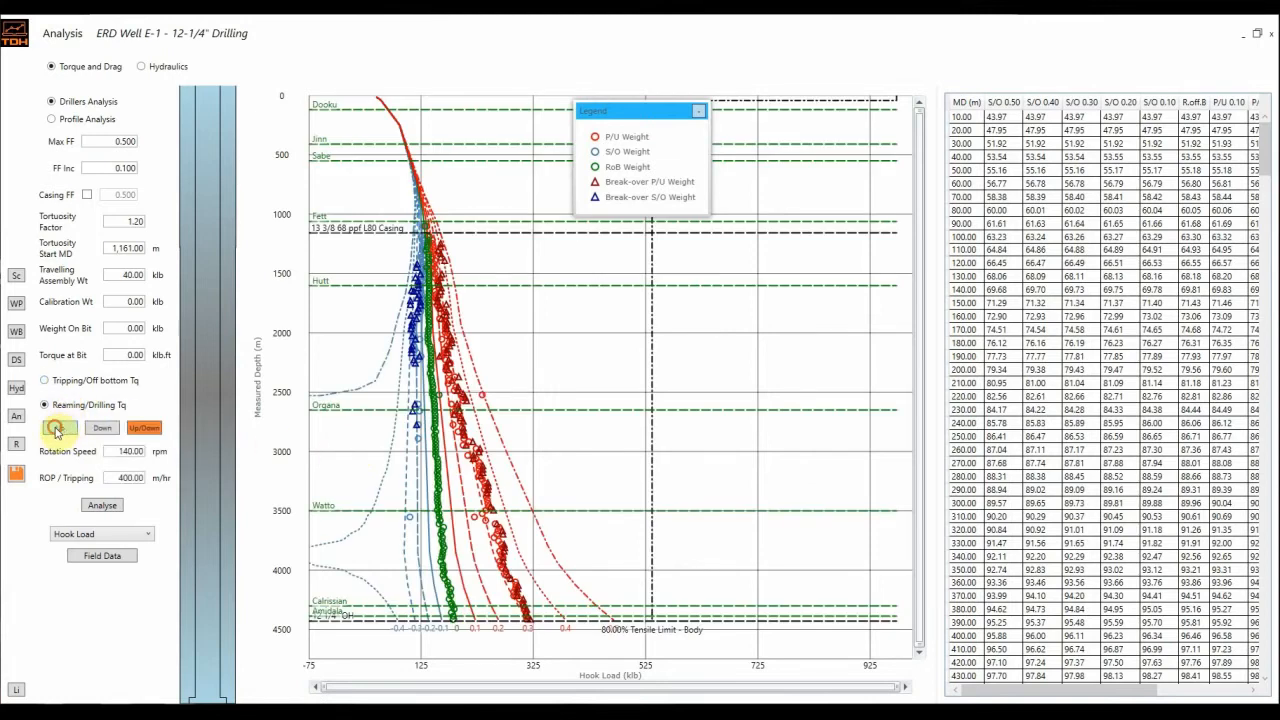
pyautogui.click(57, 428)
pyautogui.click(110, 450)
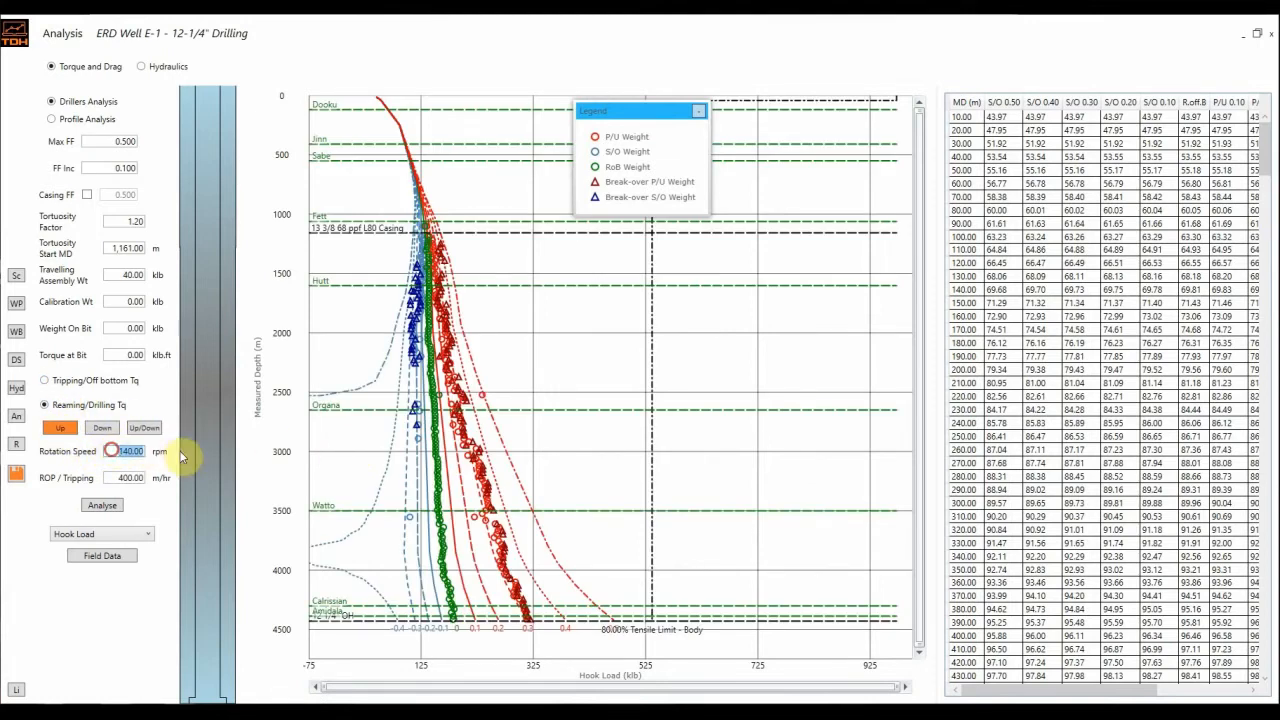
pyautogui.moveTo(115, 478); pyautogui.dragTo(148, 476)
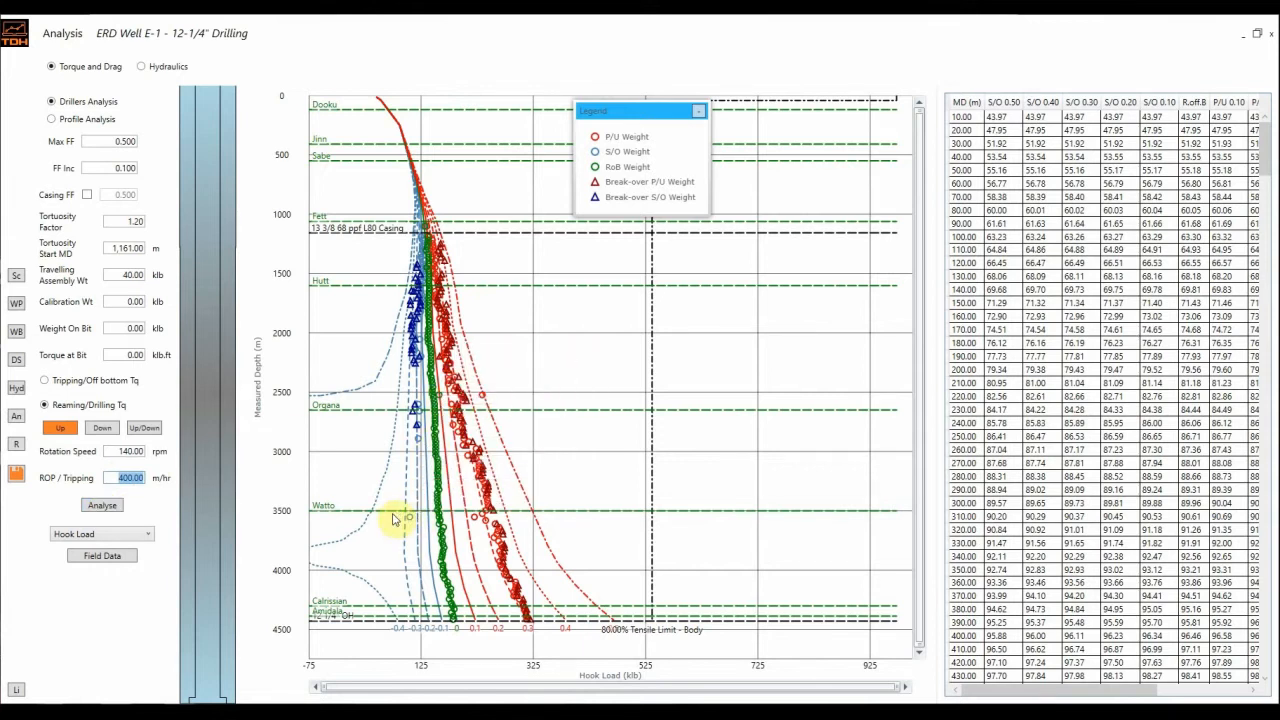
# - Load the 12-1/4" Back Reaming scenario and run its torque and drag analysis
pyautogui.click(16, 276)
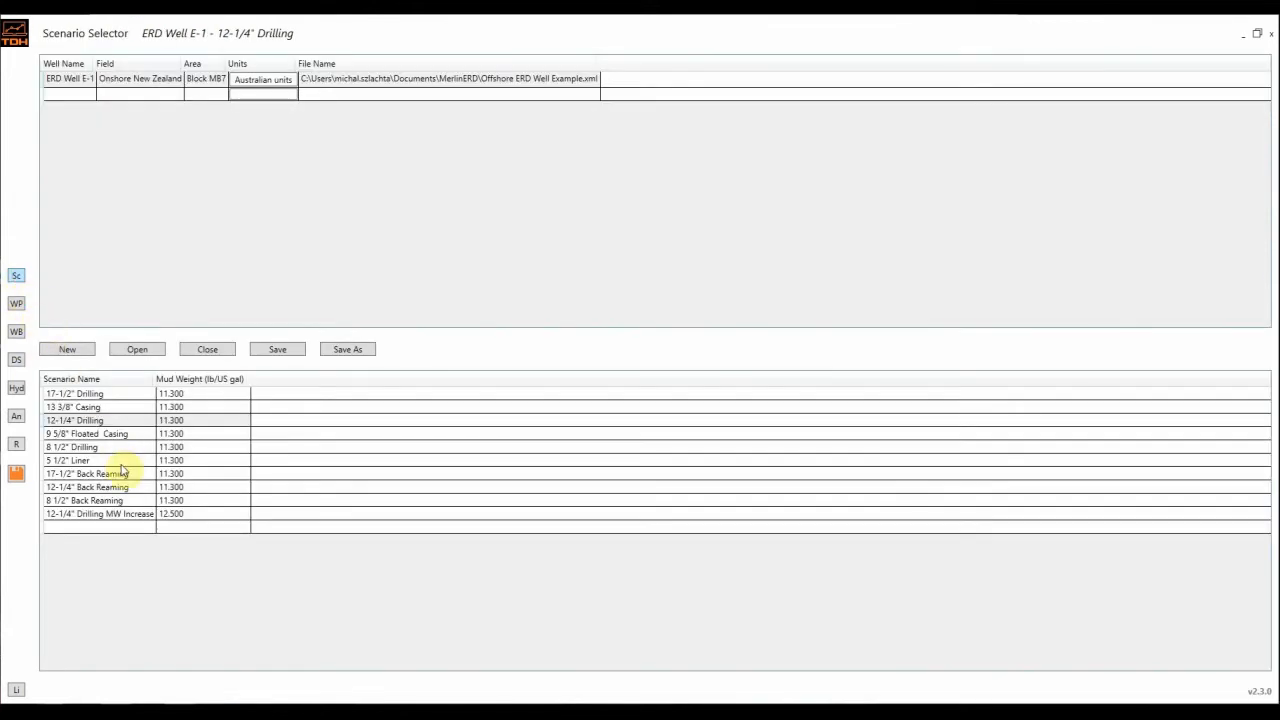
pyautogui.click(90, 486)
pyautogui.click(16, 415)
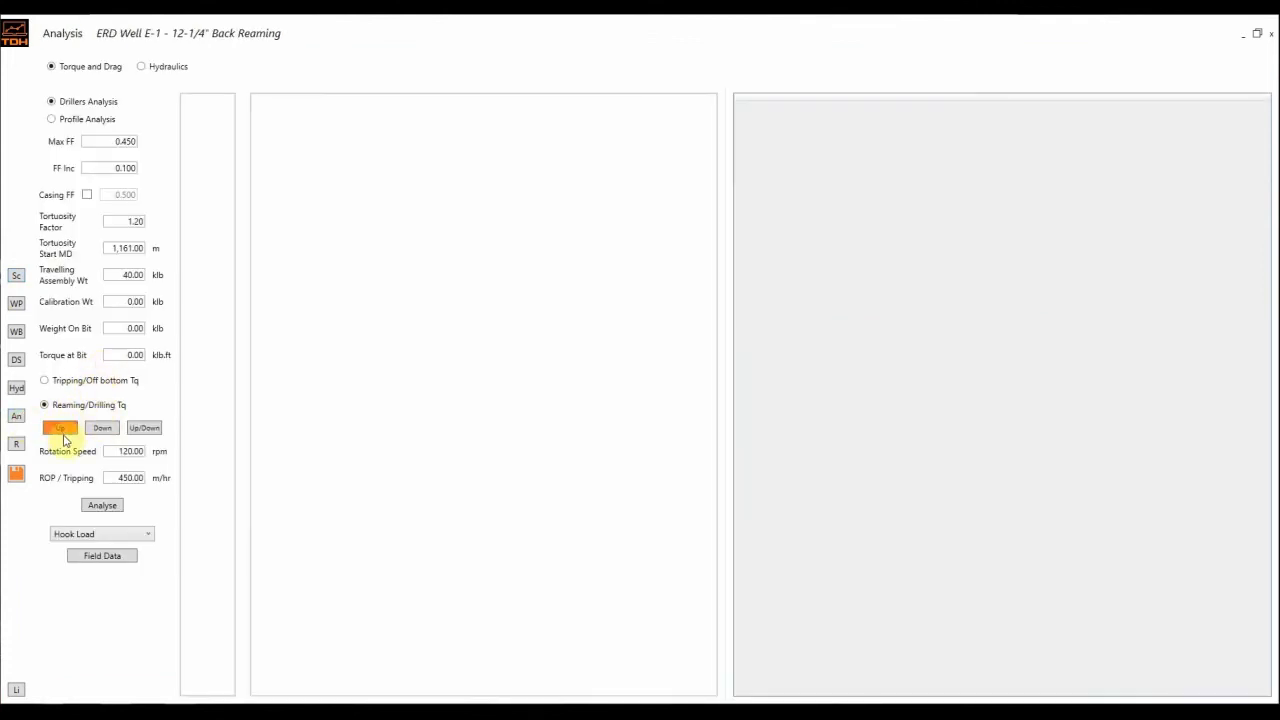
pyautogui.moveTo(118, 451); pyautogui.dragTo(170, 451)
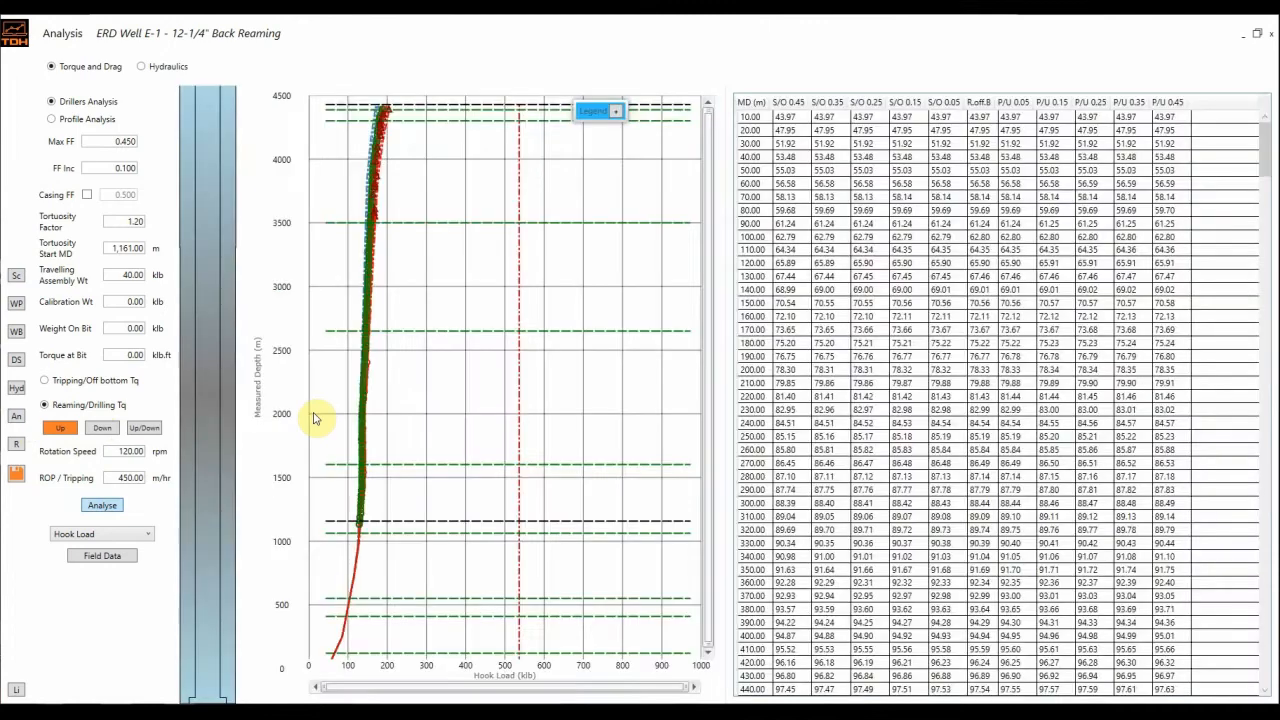
# - Set the Hook Load chart's X-axis maximum to 300 klb and inspect the back reaming data in the deeper section
pyautogui.rightClick(447, 516)
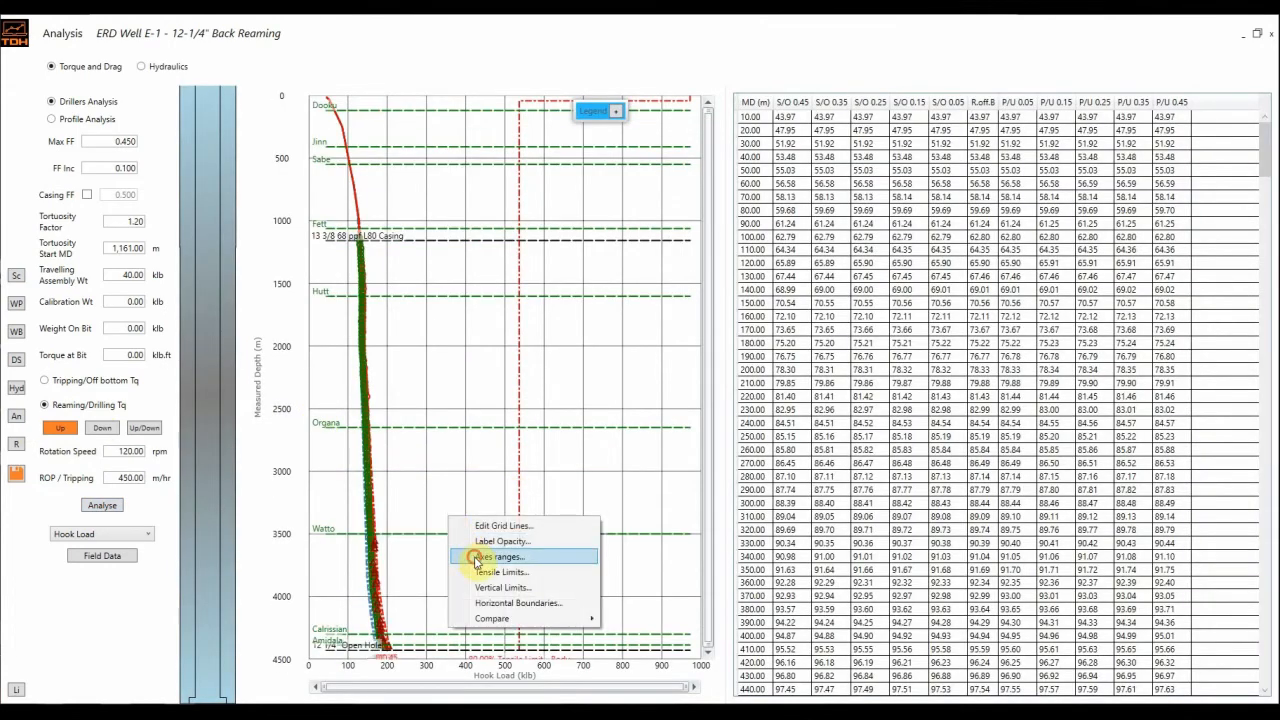
pyautogui.click(466, 555)
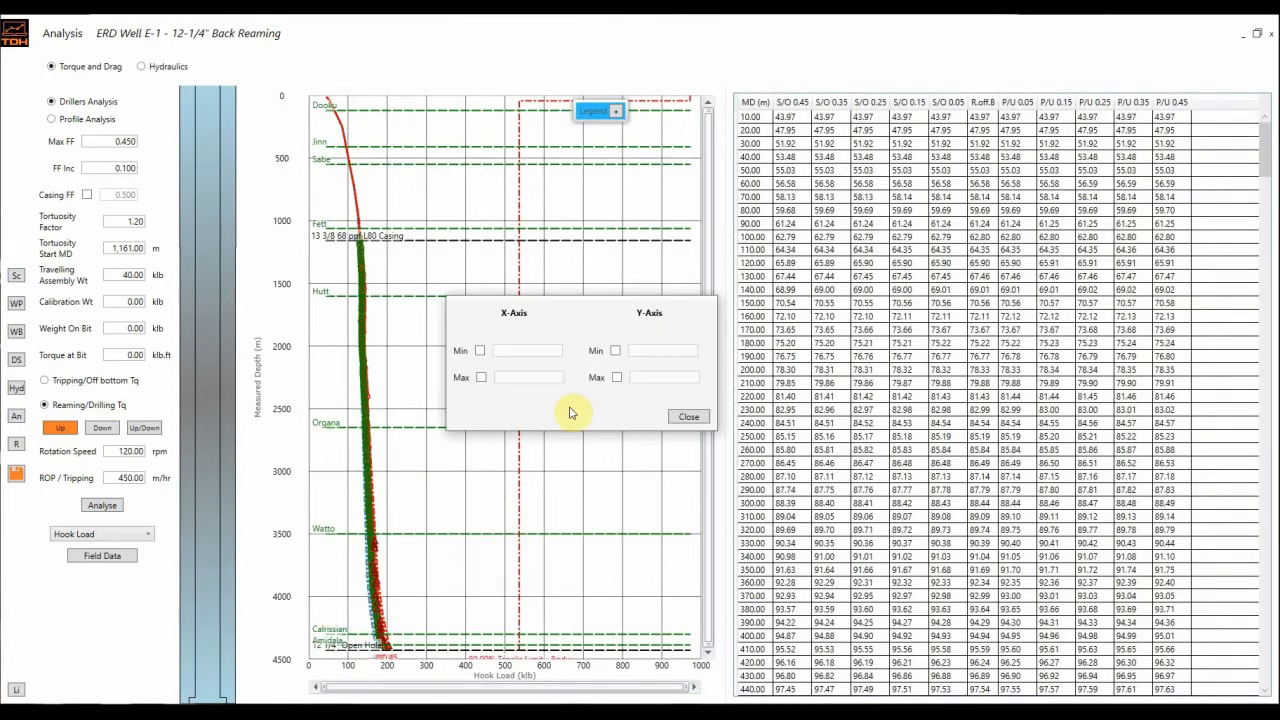
pyautogui.click(480, 379)
pyautogui.click(523, 377)
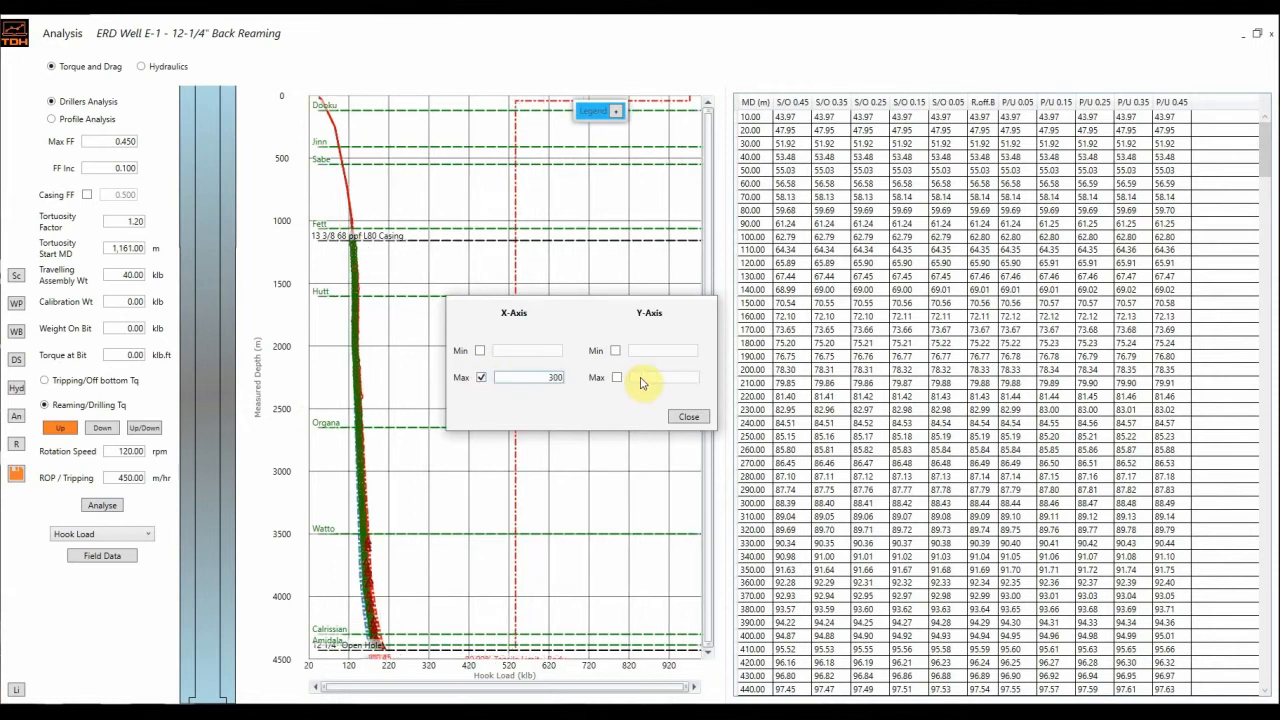
pyautogui.click(691, 417)
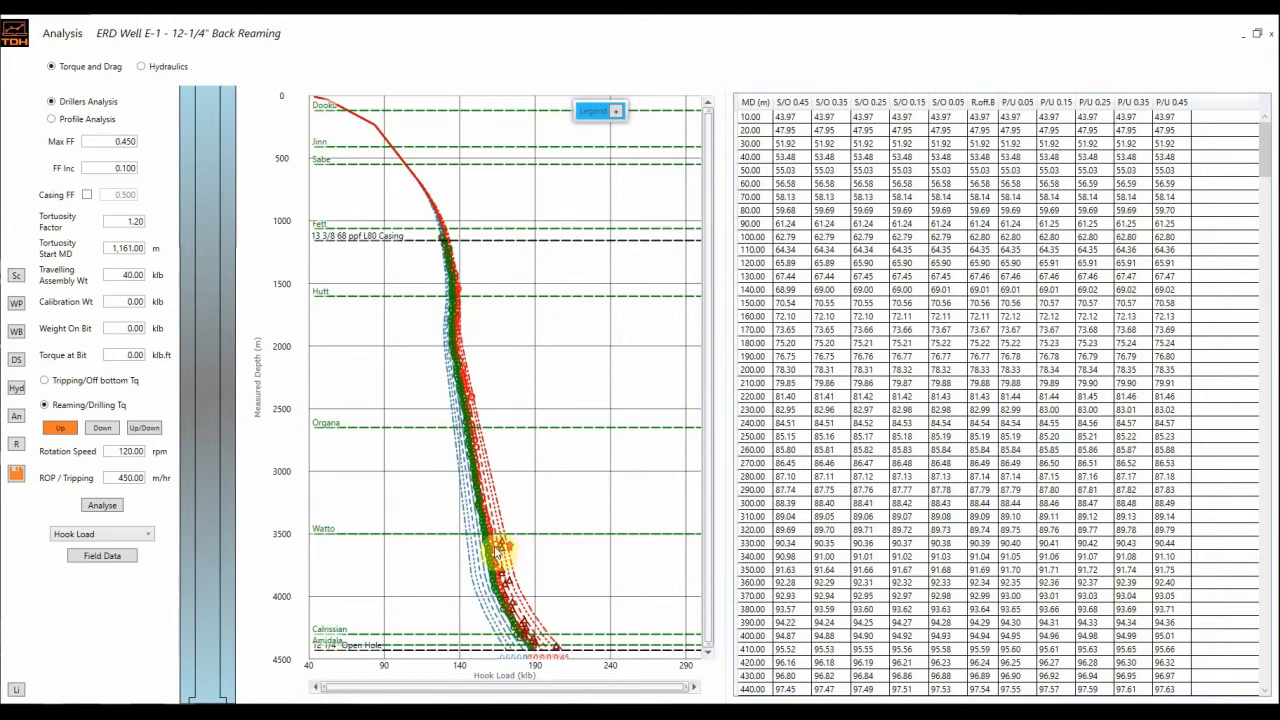
pyautogui.scroll(2, 483, 527)
pyautogui.moveTo(708, 460); pyautogui.dragTo(697, 314)
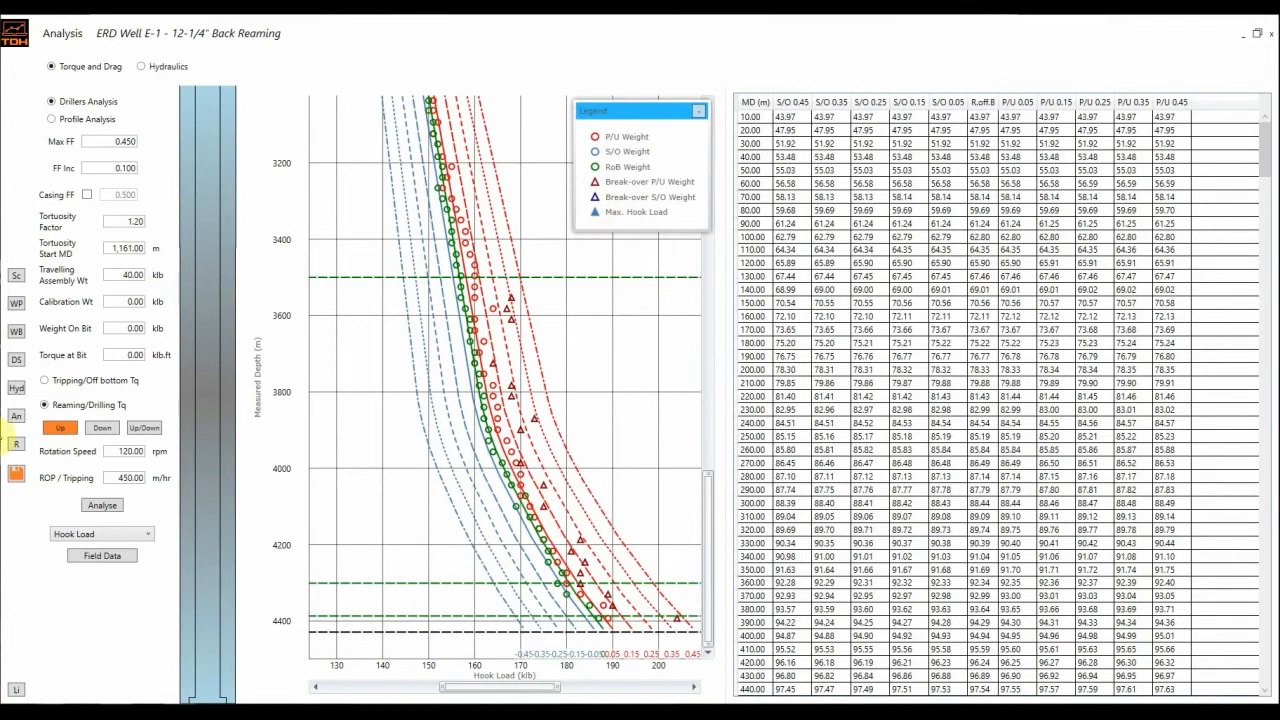
# - Switch the back reaming results to the Surface Torque chart and show its full depth range
pyautogui.click(105, 534)
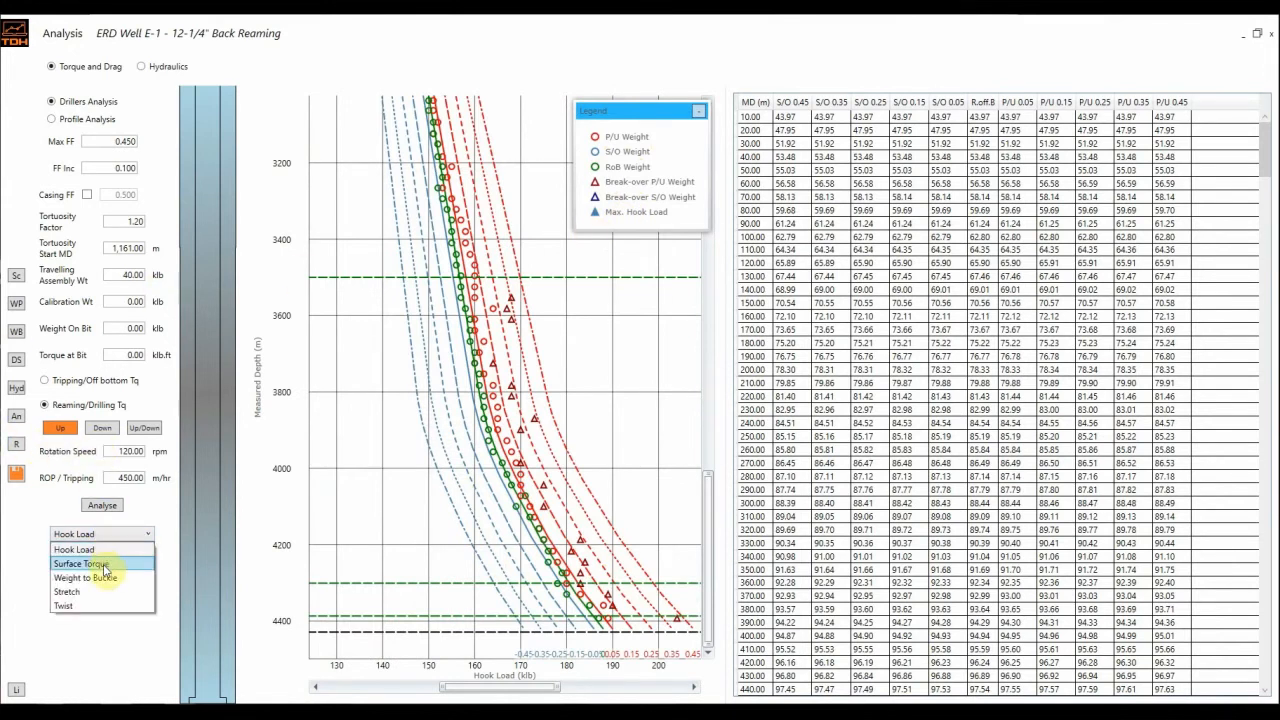
pyautogui.click(104, 563)
pyautogui.scroll(-5, 507, 434)
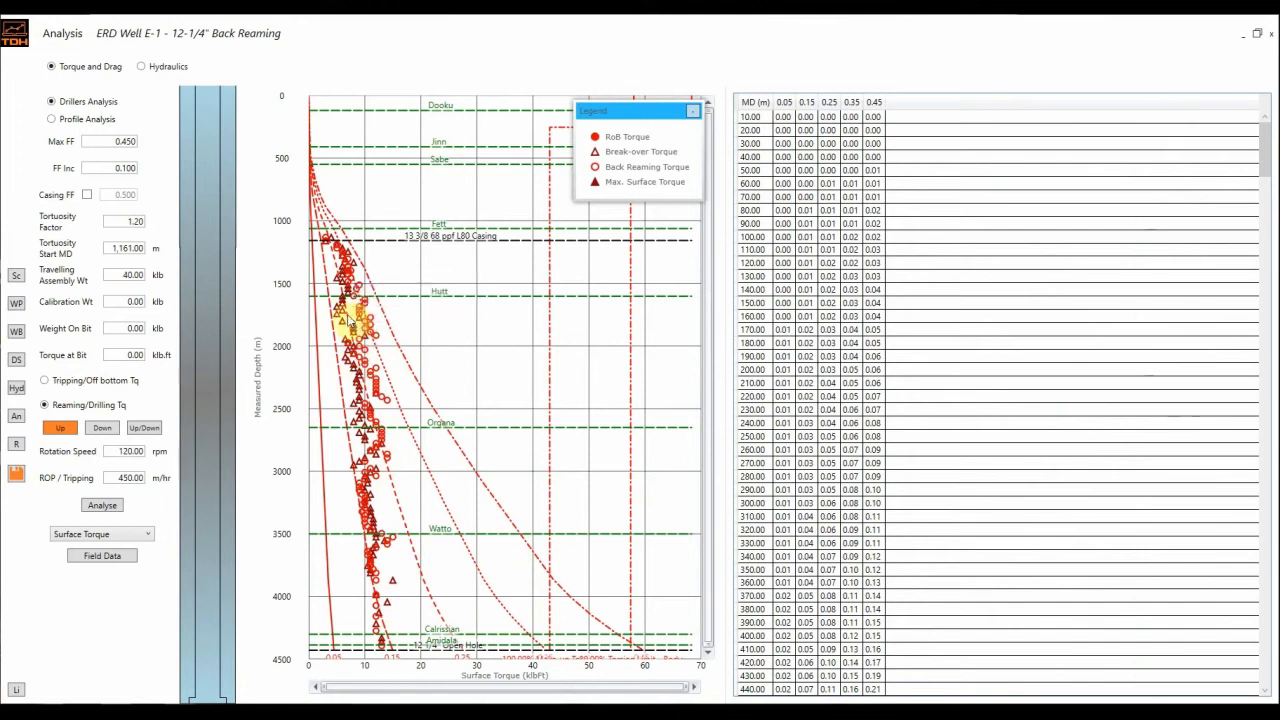
# - Review the break-over and back reaming torque values in the back reaming field data table
pyautogui.moveTo(323, 238)
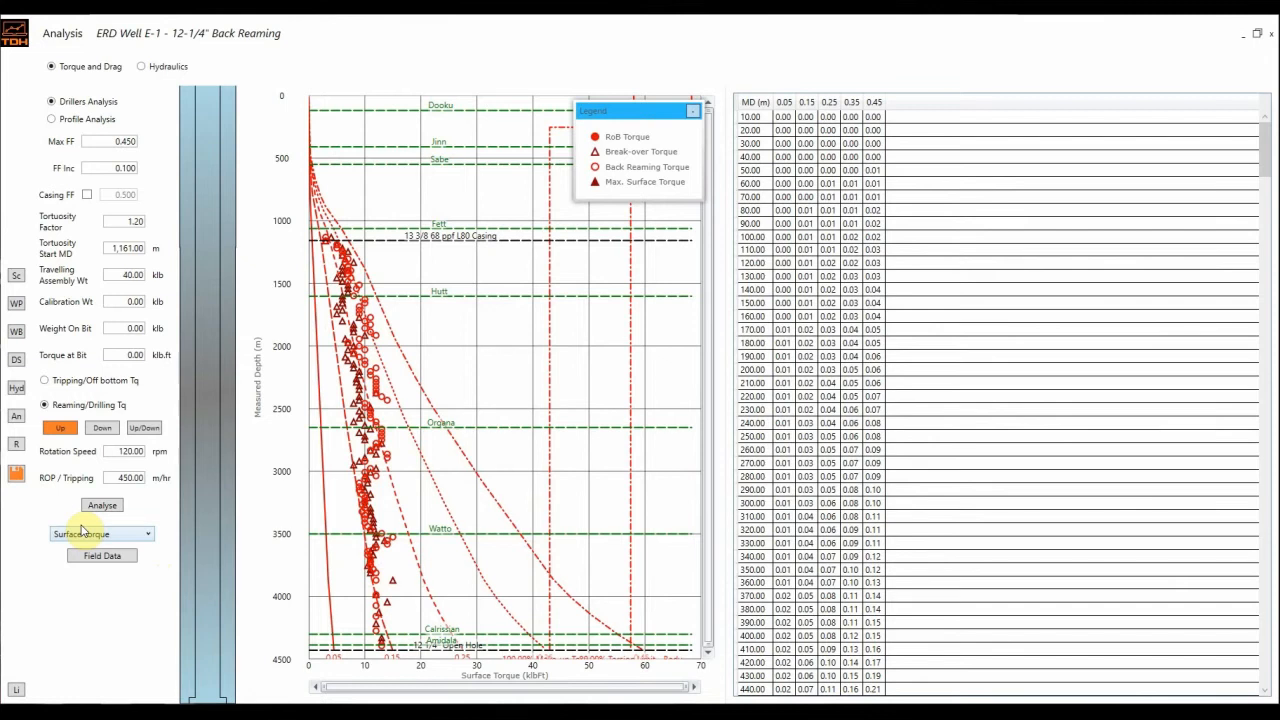
pyautogui.click(104, 556)
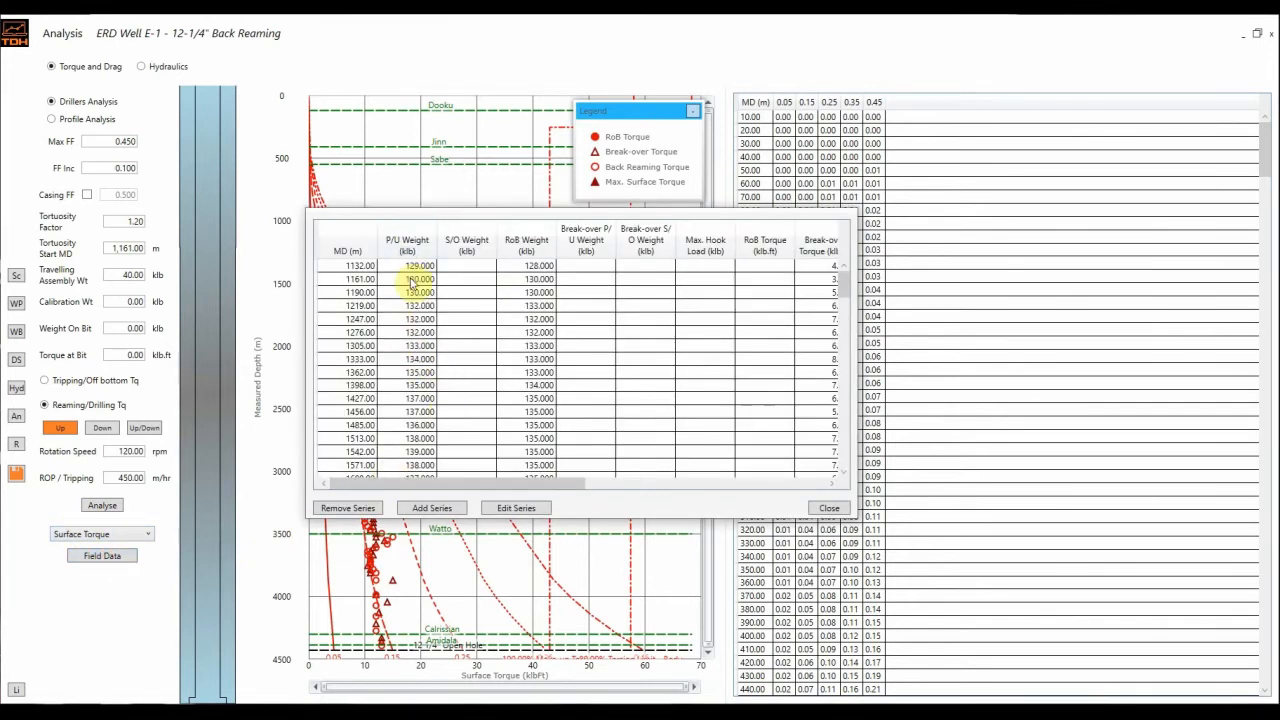
pyautogui.click(538, 267)
pyautogui.moveTo(512, 484); pyautogui.dragTo(712, 478)
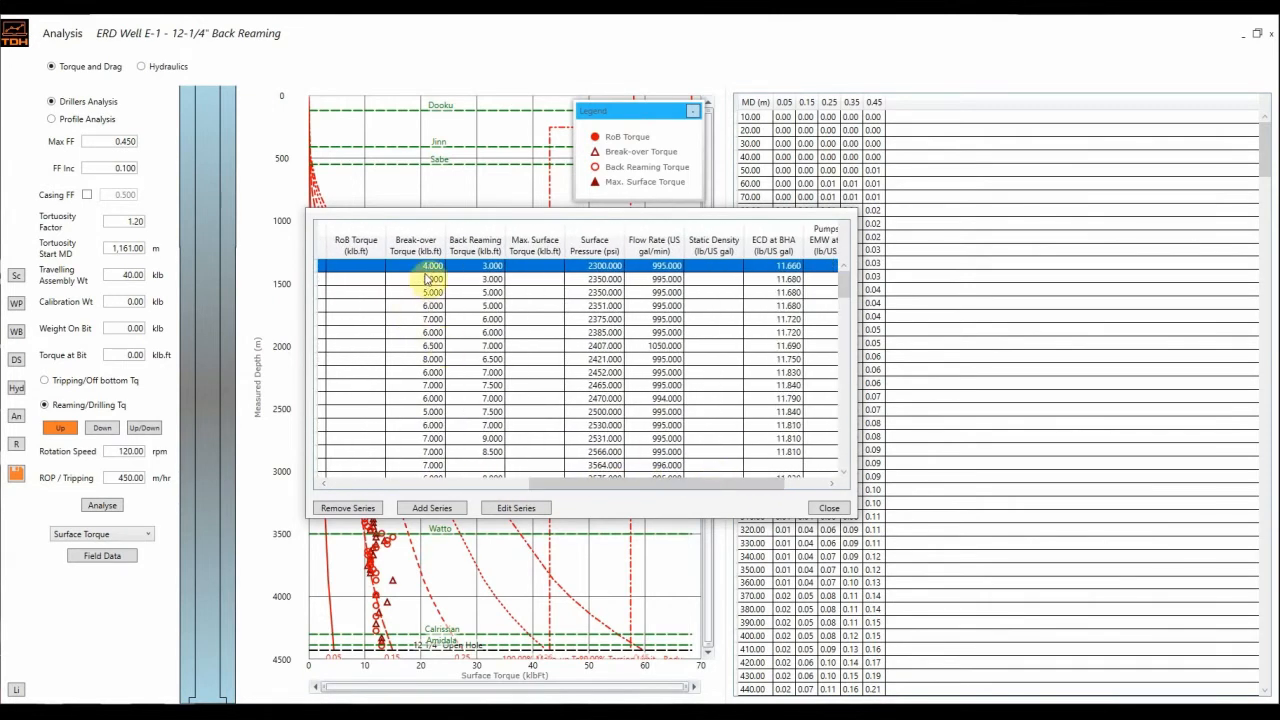
pyautogui.click(430, 279)
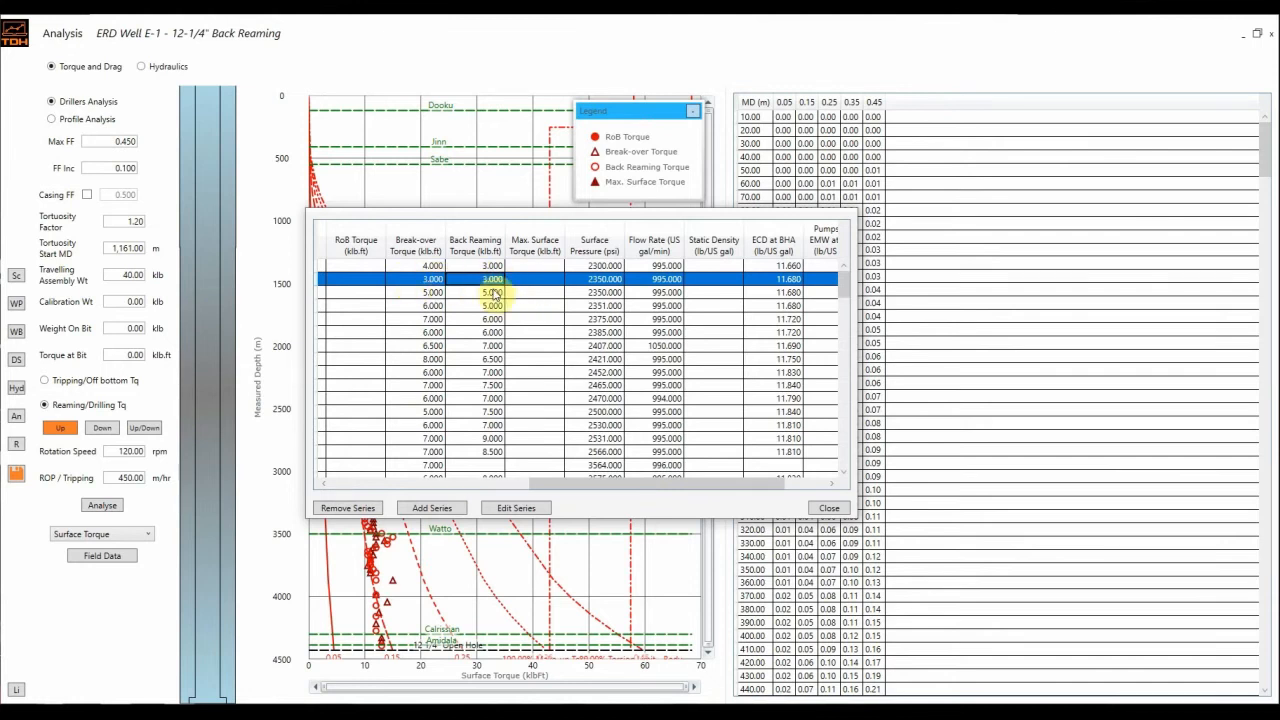
pyautogui.scroll(-5, 435, 295)
pyautogui.scroll(-5, 435, 295)
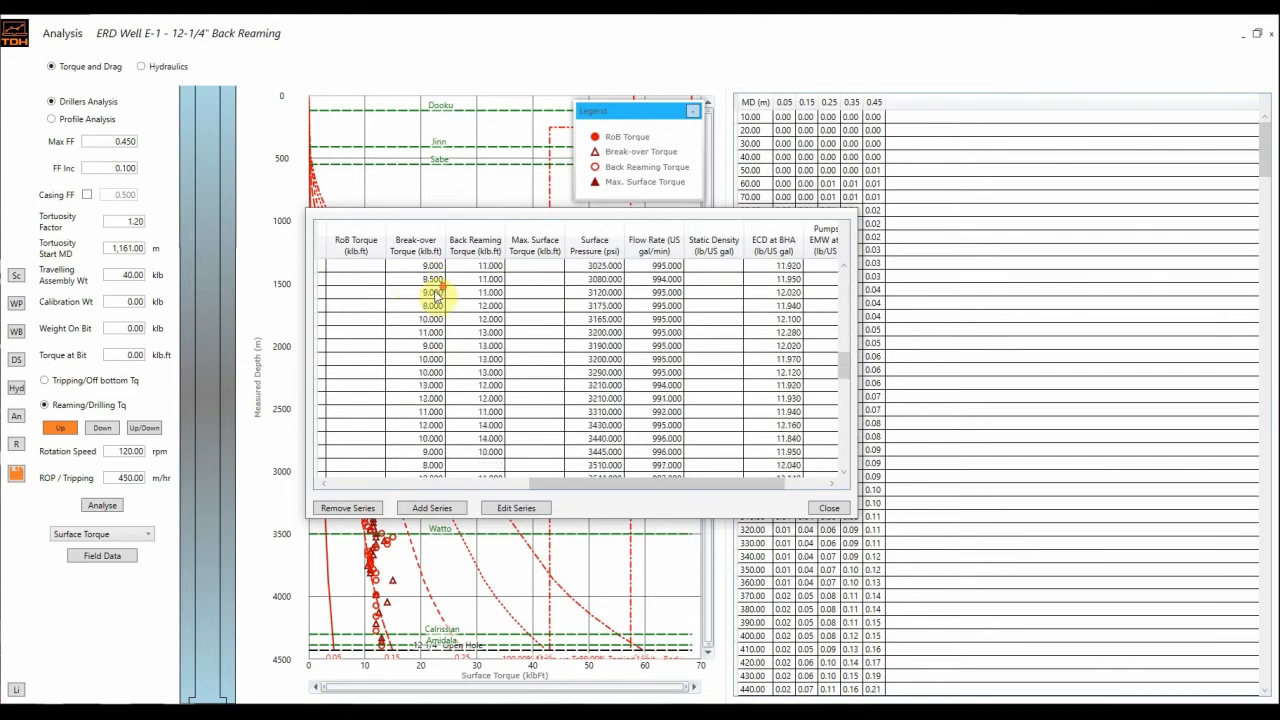
pyautogui.click(829, 508)
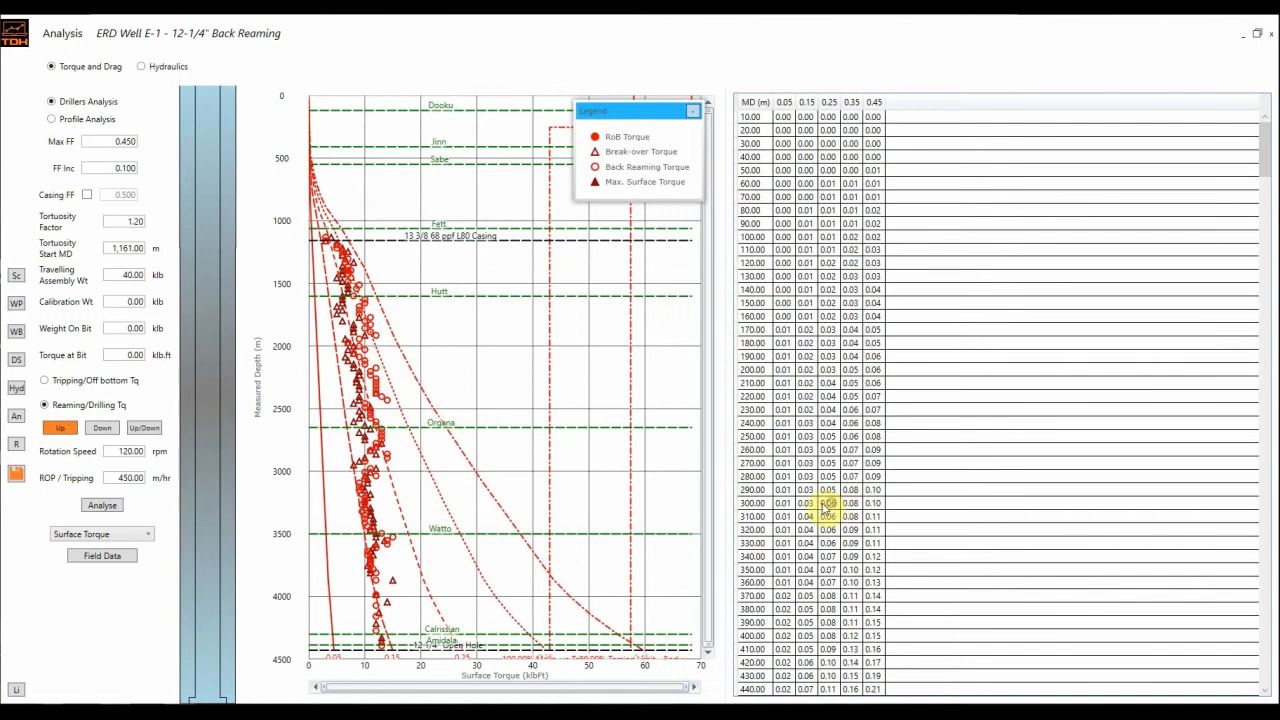
# - Freeze all surface torque series for comparison and rerun the analysis in Tripping/Off bottom Tq mode
pyautogui.rightClick(504, 458)
pyautogui.moveTo(605, 562)
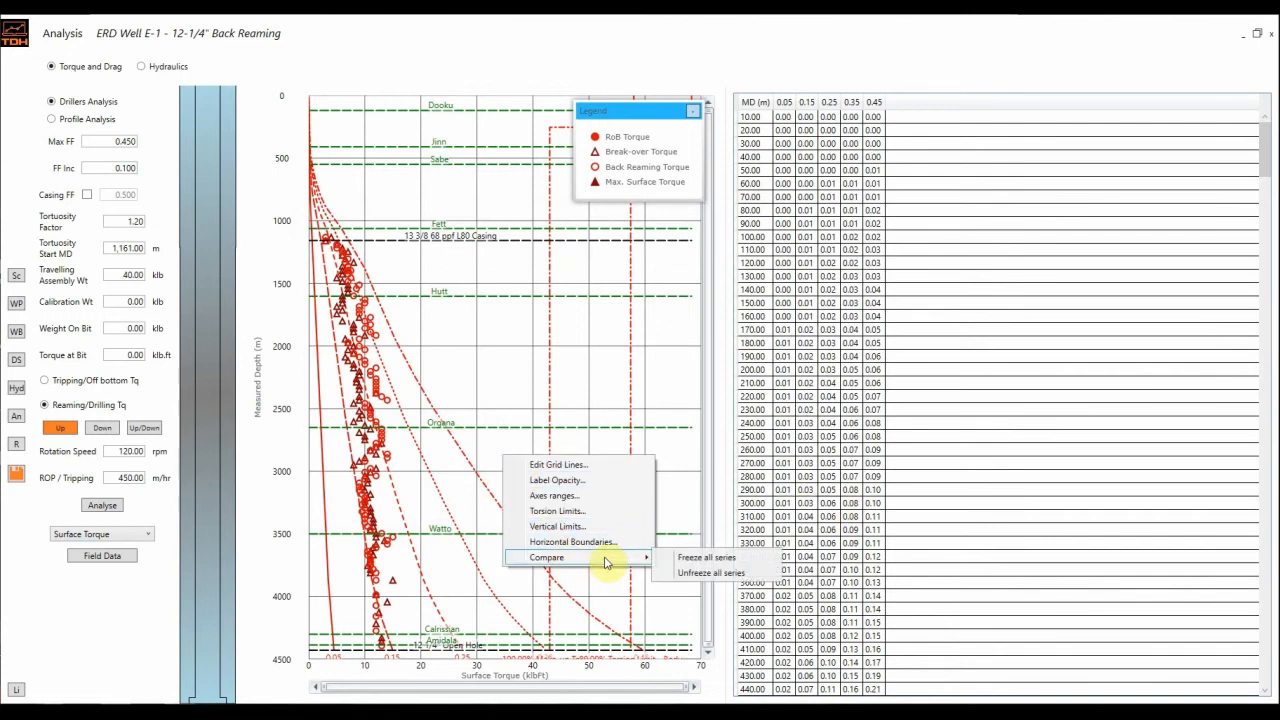
pyautogui.click(716, 561)
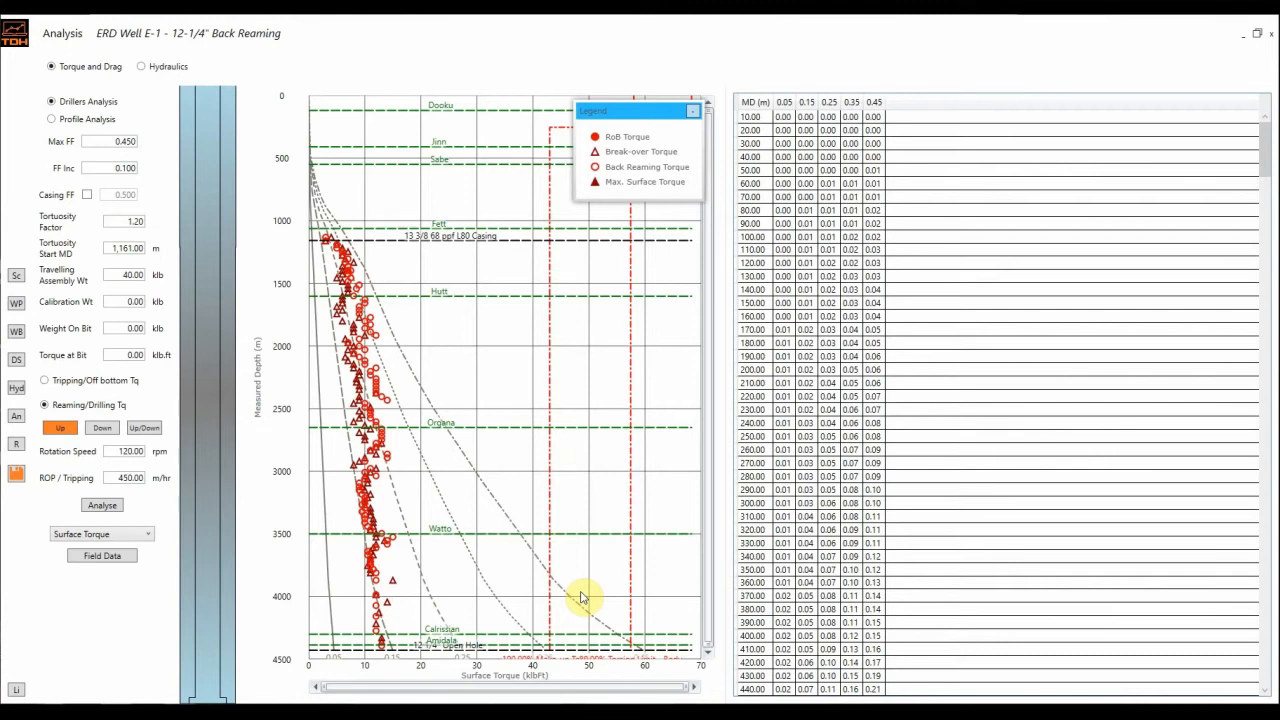
pyautogui.click(92, 380)
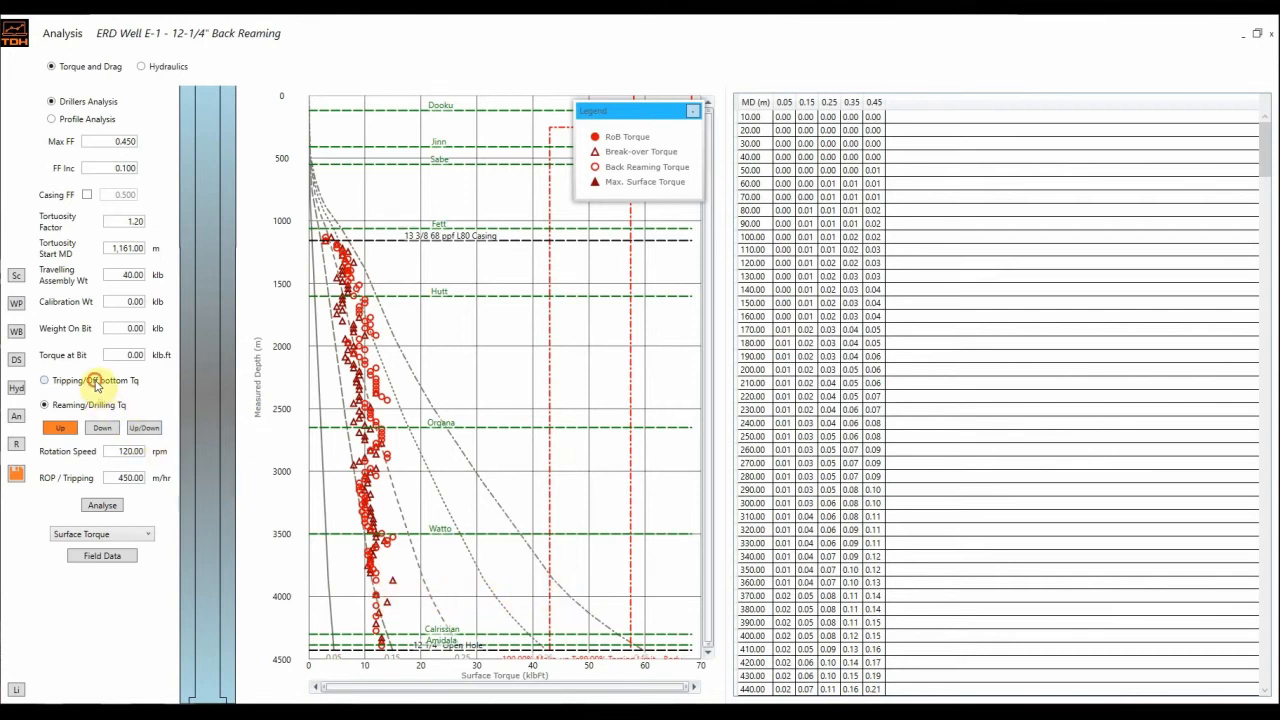
pyautogui.click(107, 505)
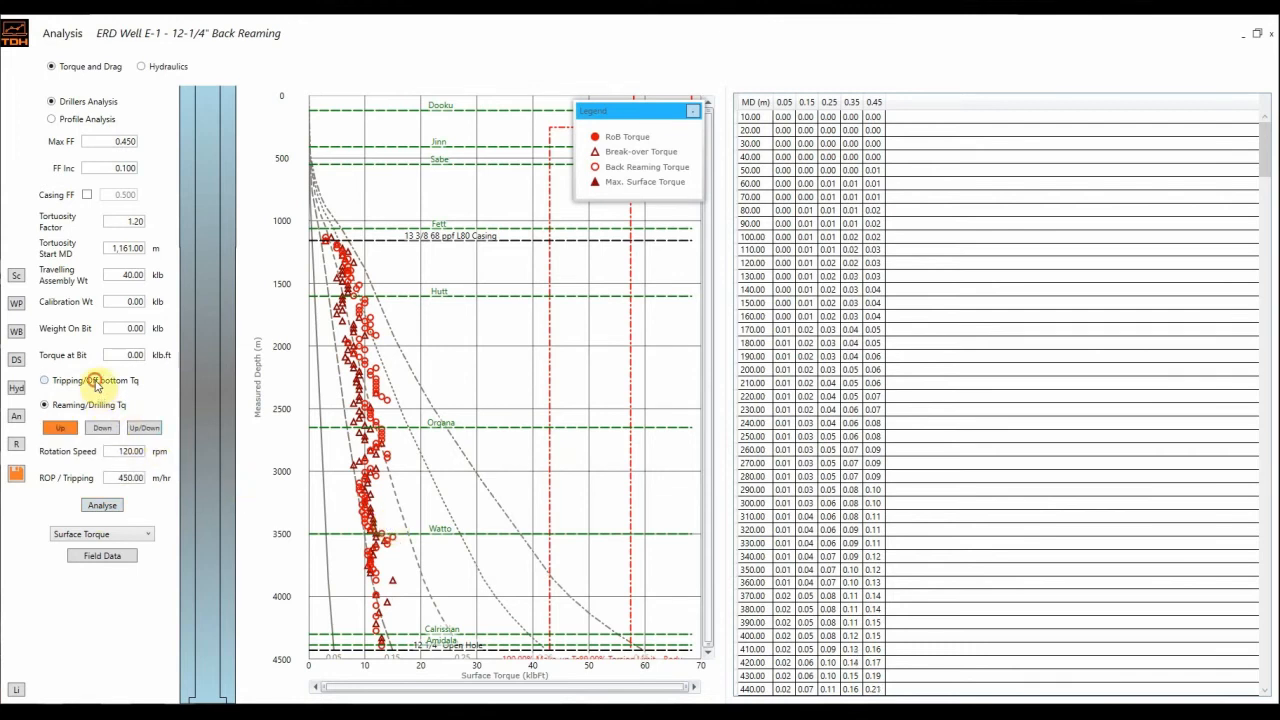
pyautogui.click(96, 382)
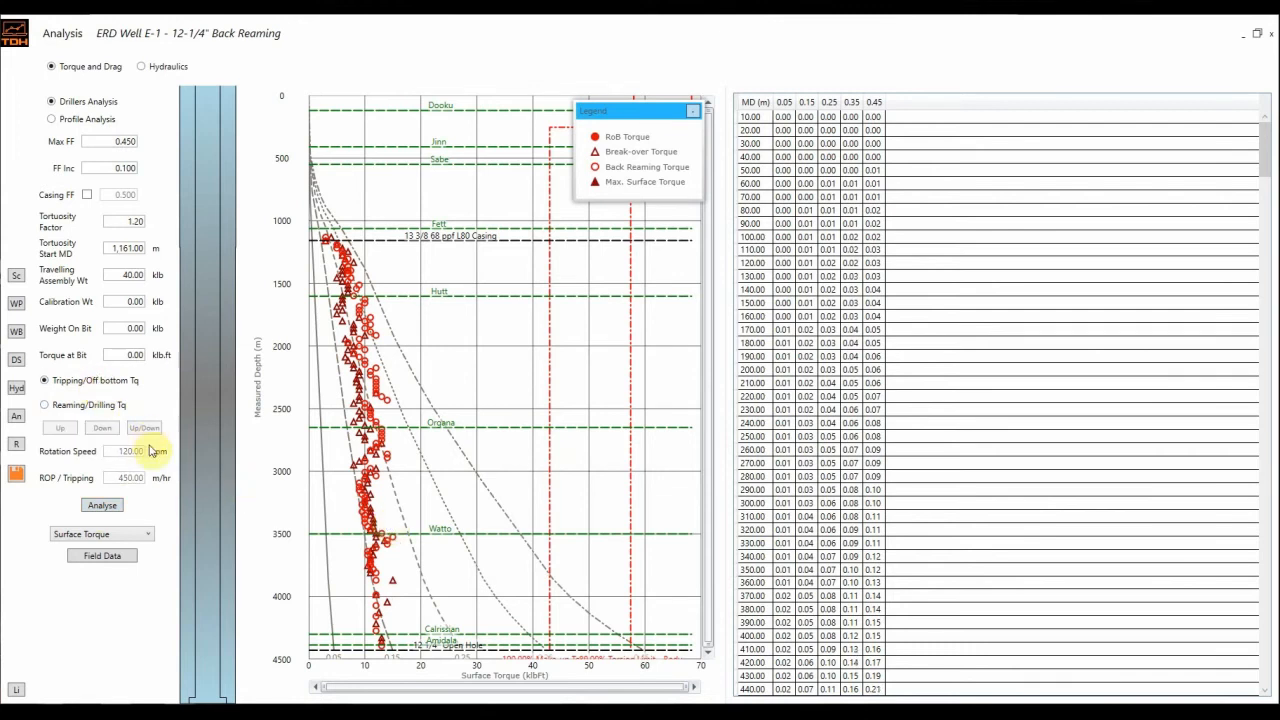
pyautogui.click(104, 505)
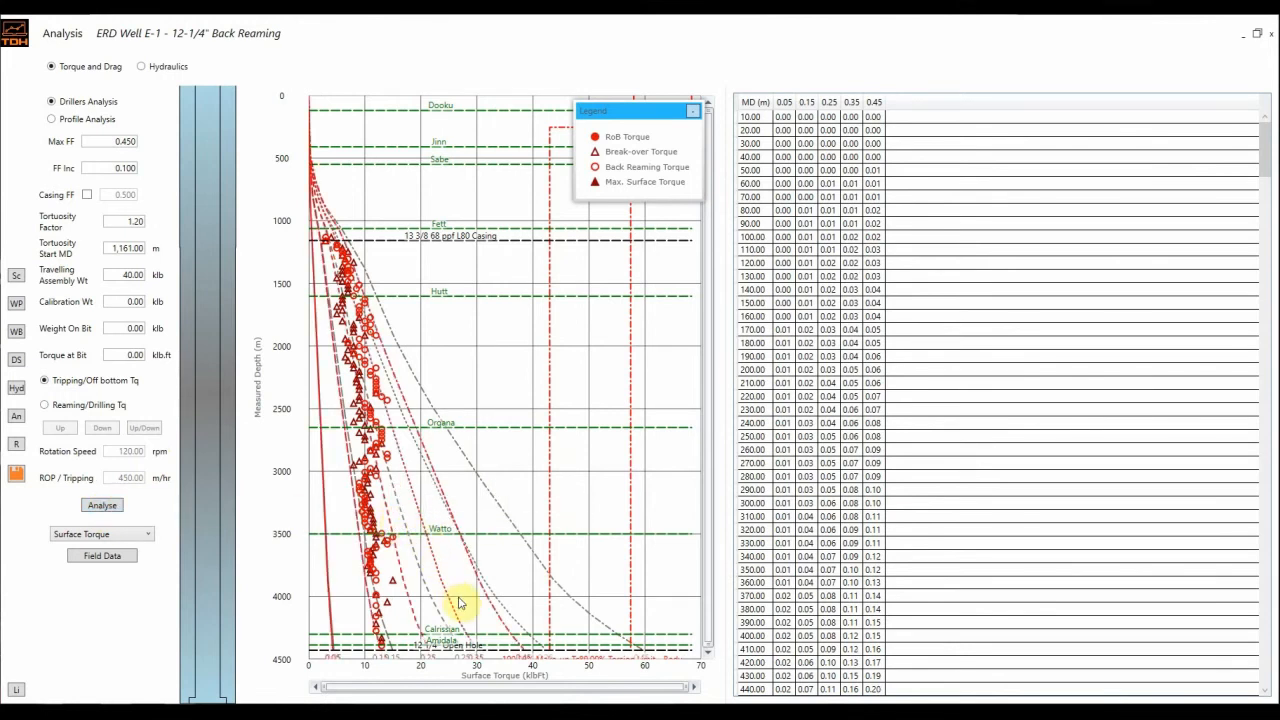
# - Set the Surface Torque chart's Y-axis maximum to 4750 m
pyautogui.rightClick(509, 494)
pyautogui.click(553, 524)
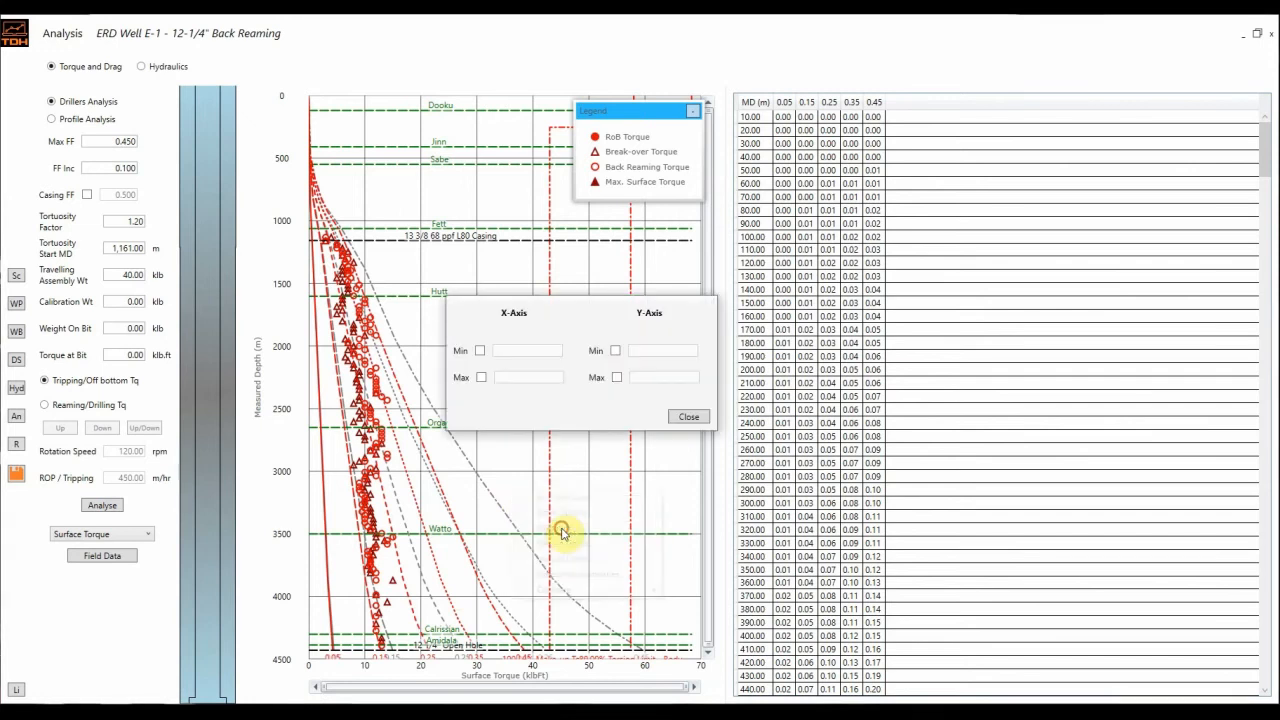
pyautogui.click(616, 377)
pyautogui.click(660, 377)
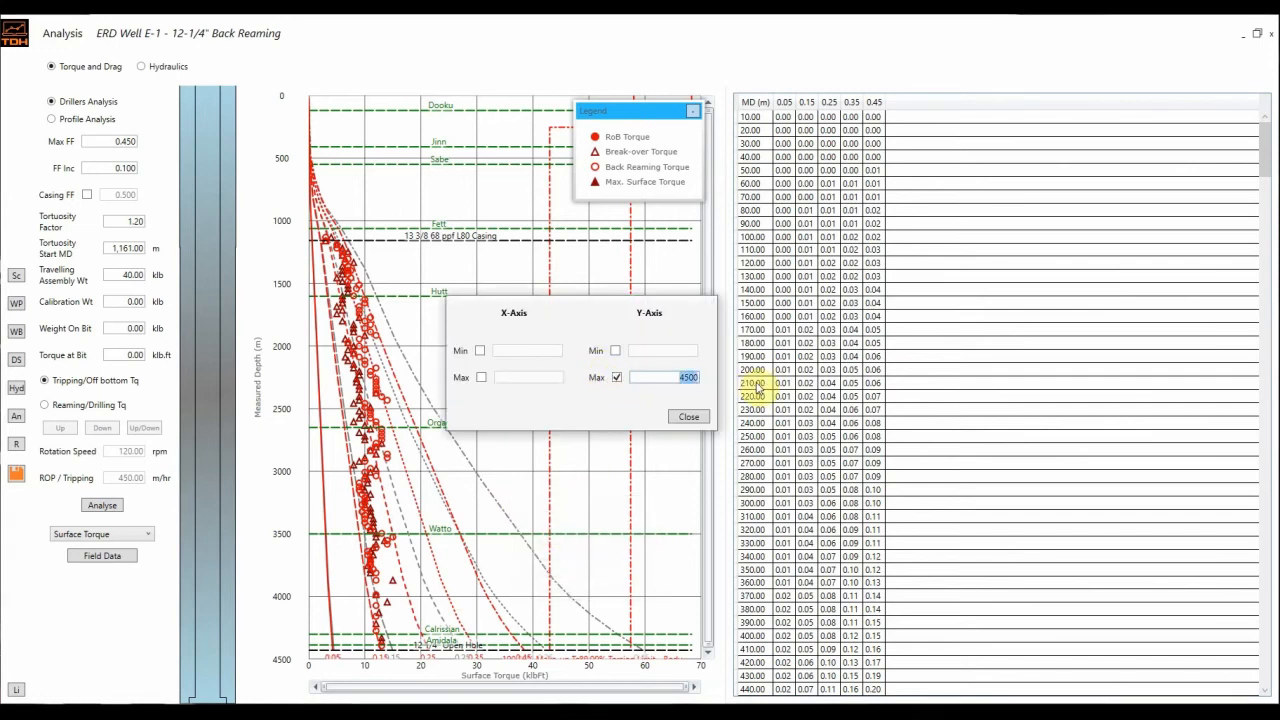
pyautogui.write('4750')
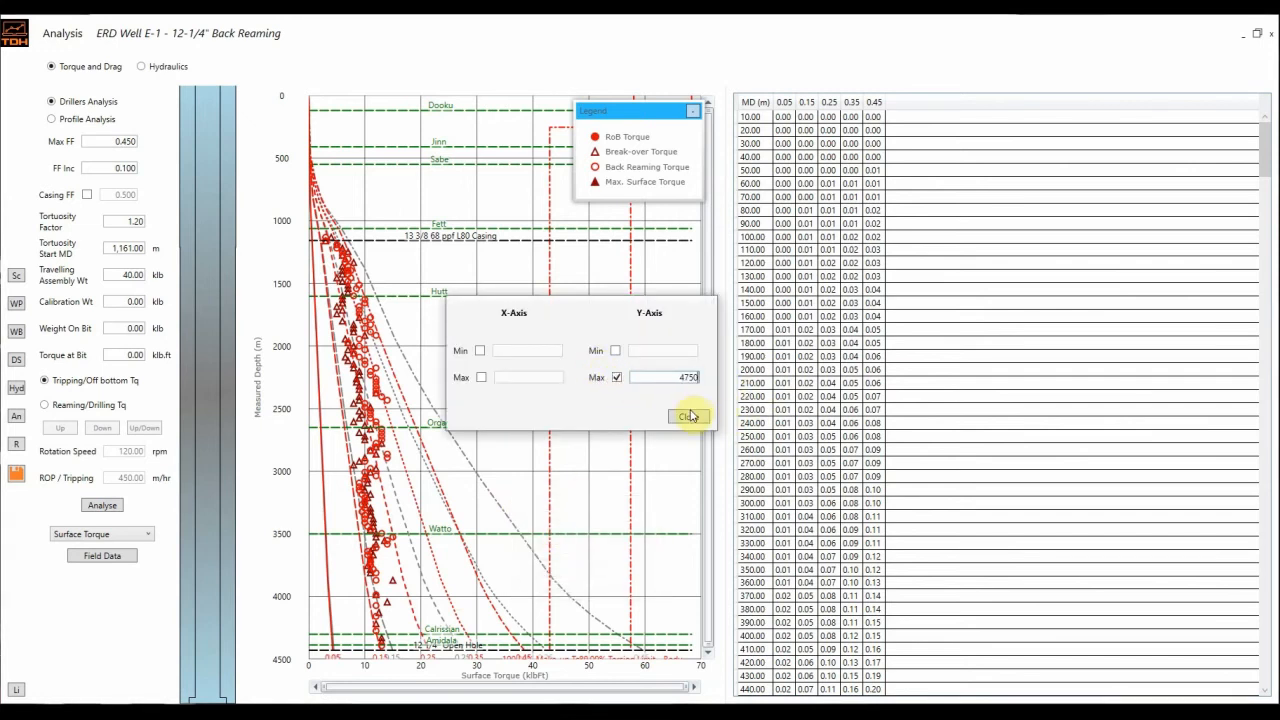
pyautogui.click(689, 416)
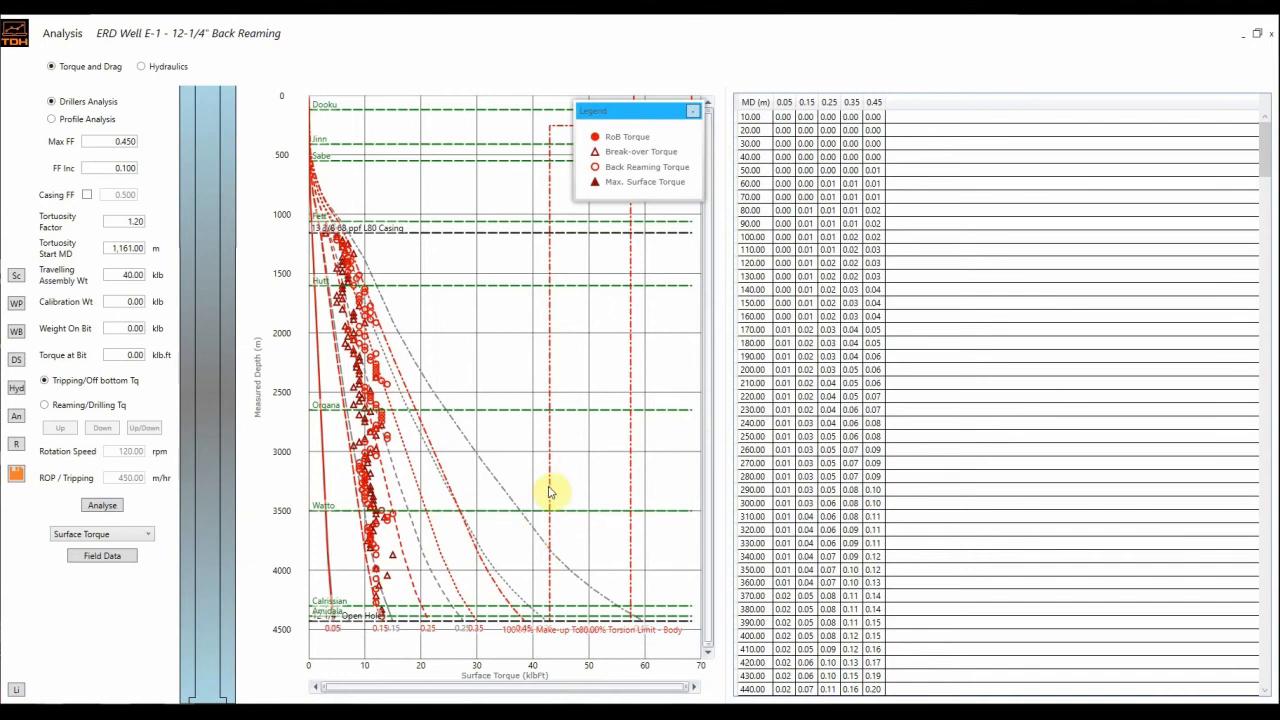
# - Delete the Make-up Torque and Torsion Body Strength limits from the Surface Torque chart
pyautogui.rightClick(567, 458)
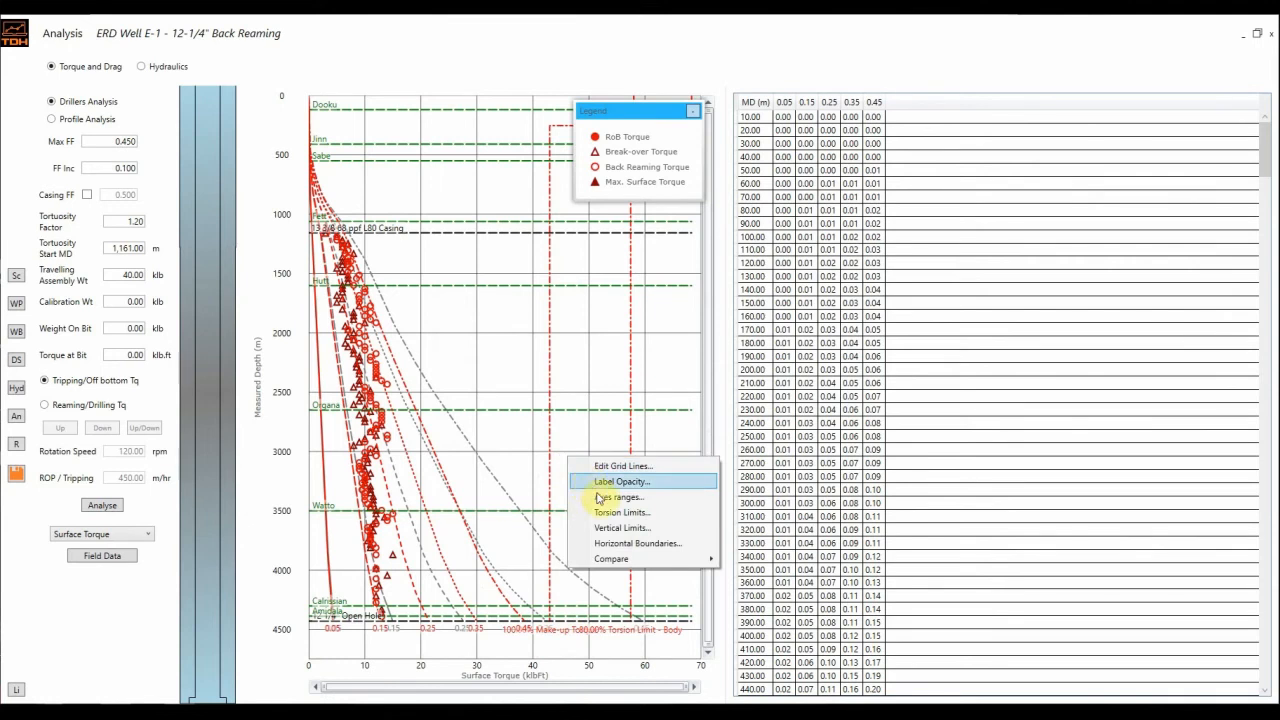
pyautogui.click(641, 516)
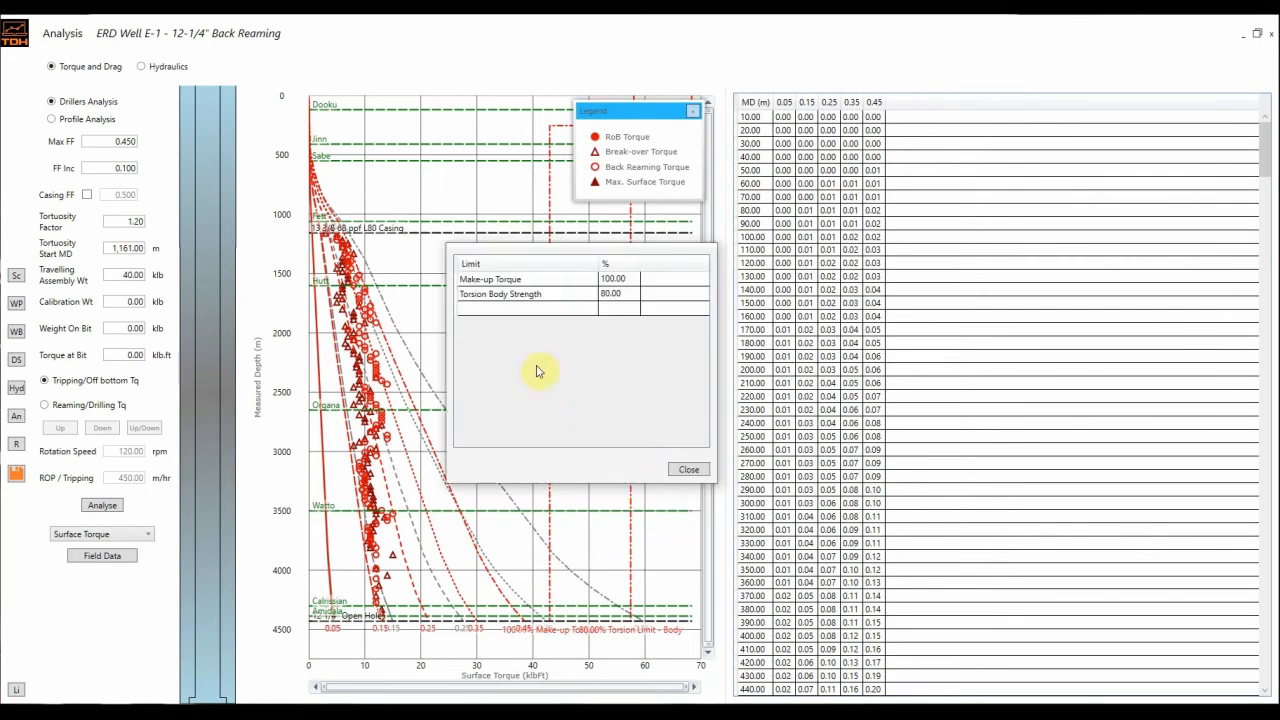
pyautogui.click(522, 284)
pyautogui.press('Delete')
pyautogui.press('Delete')
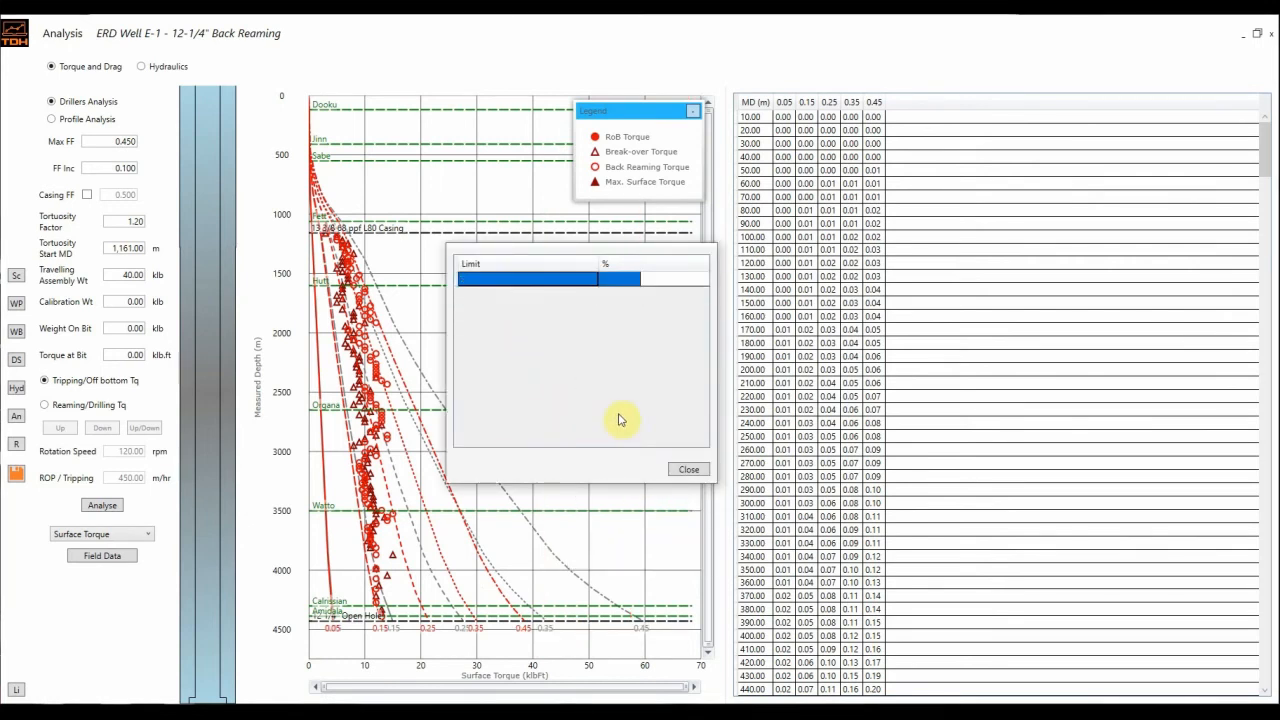
pyautogui.click(689, 469)
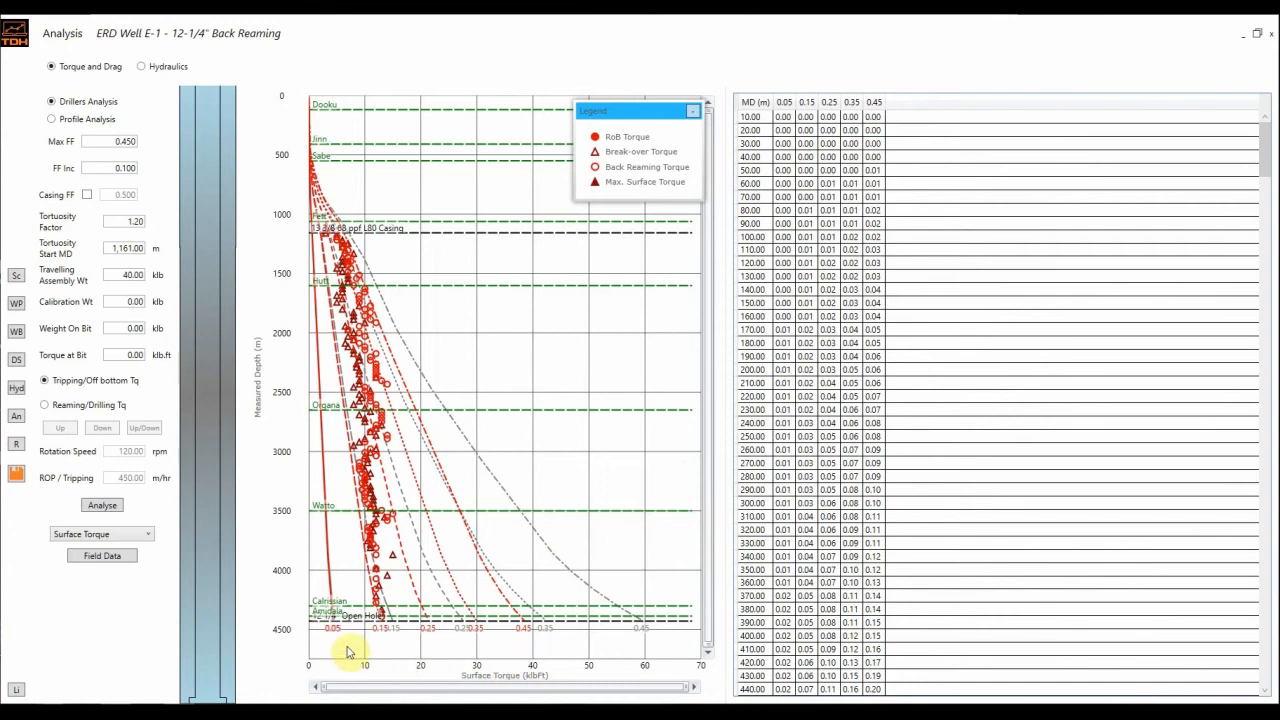
# - Compare the frozen and new friction factor curves with the field torque data near the well's total depth
pyautogui.scroll(2, 357, 647)
pyautogui.scroll(2, 388, 649)
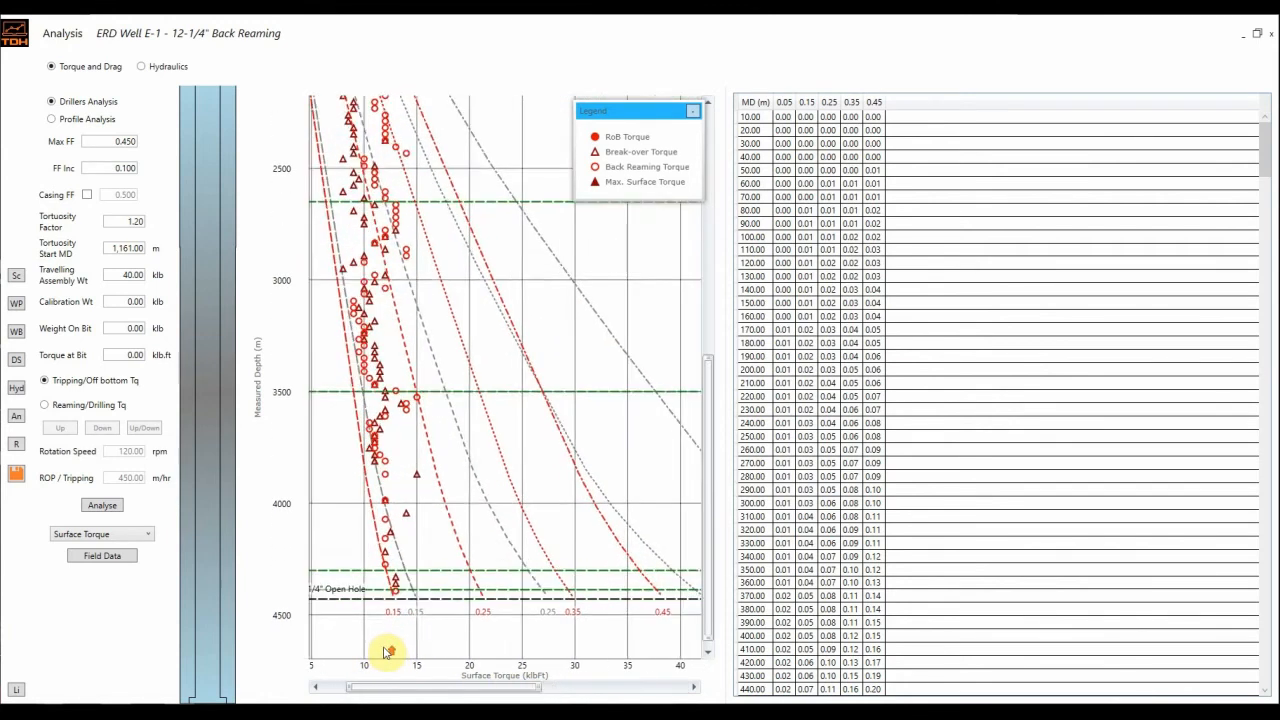
pyautogui.scroll(1, 410, 615)
pyautogui.moveTo(541, 596)
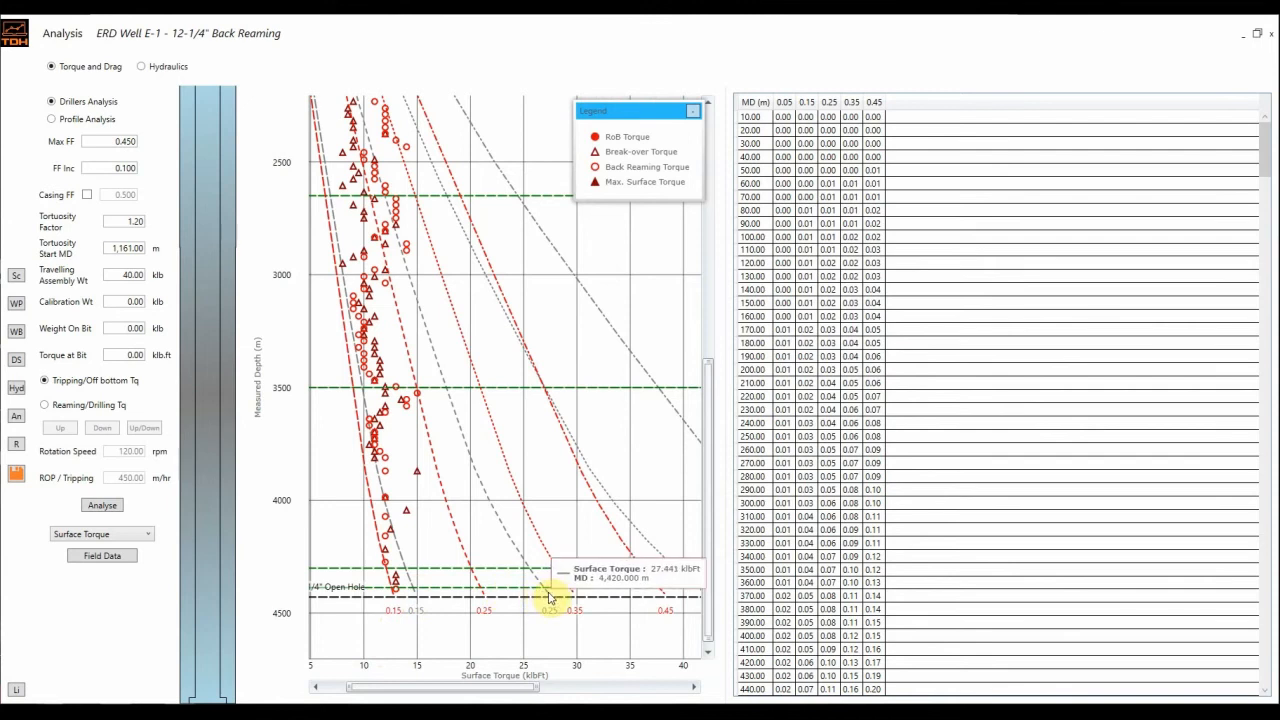
pyautogui.scroll(-2, 549, 596)
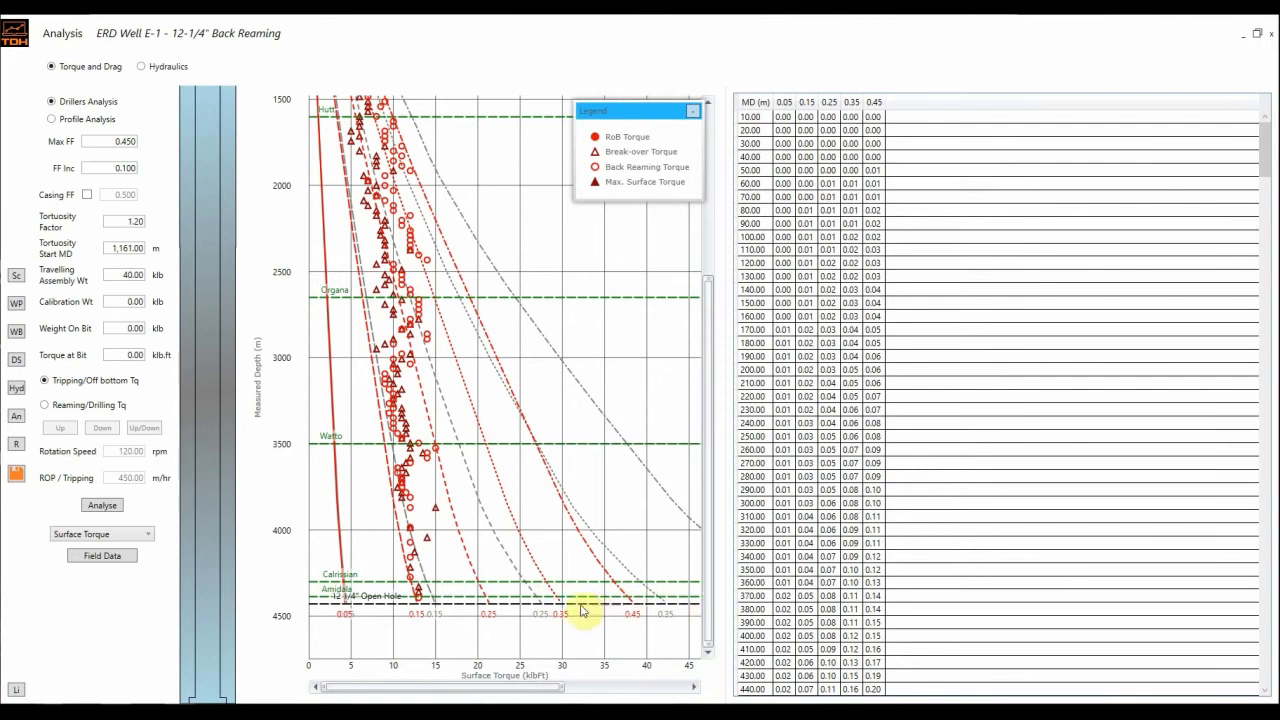
pyautogui.moveTo(534, 688); pyautogui.dragTo(522, 660)
pyautogui.scroll(-2, 481, 540)
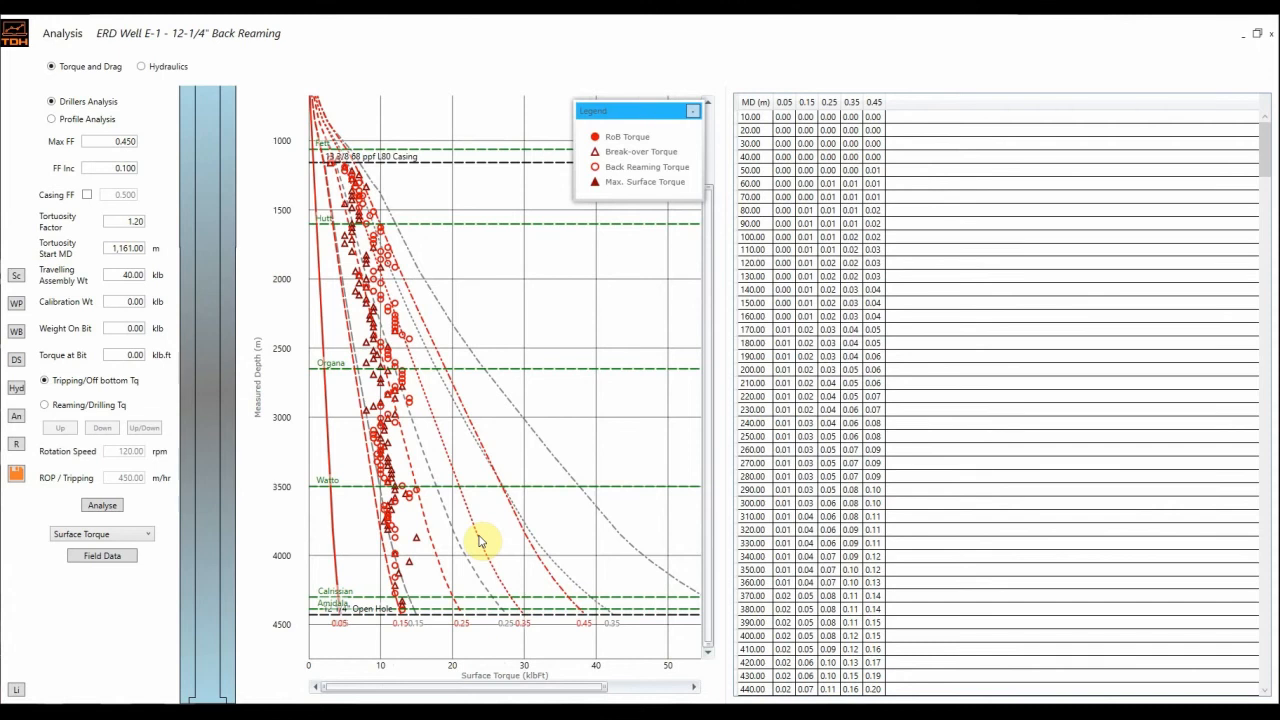
pyautogui.scroll(-1, 481, 540)
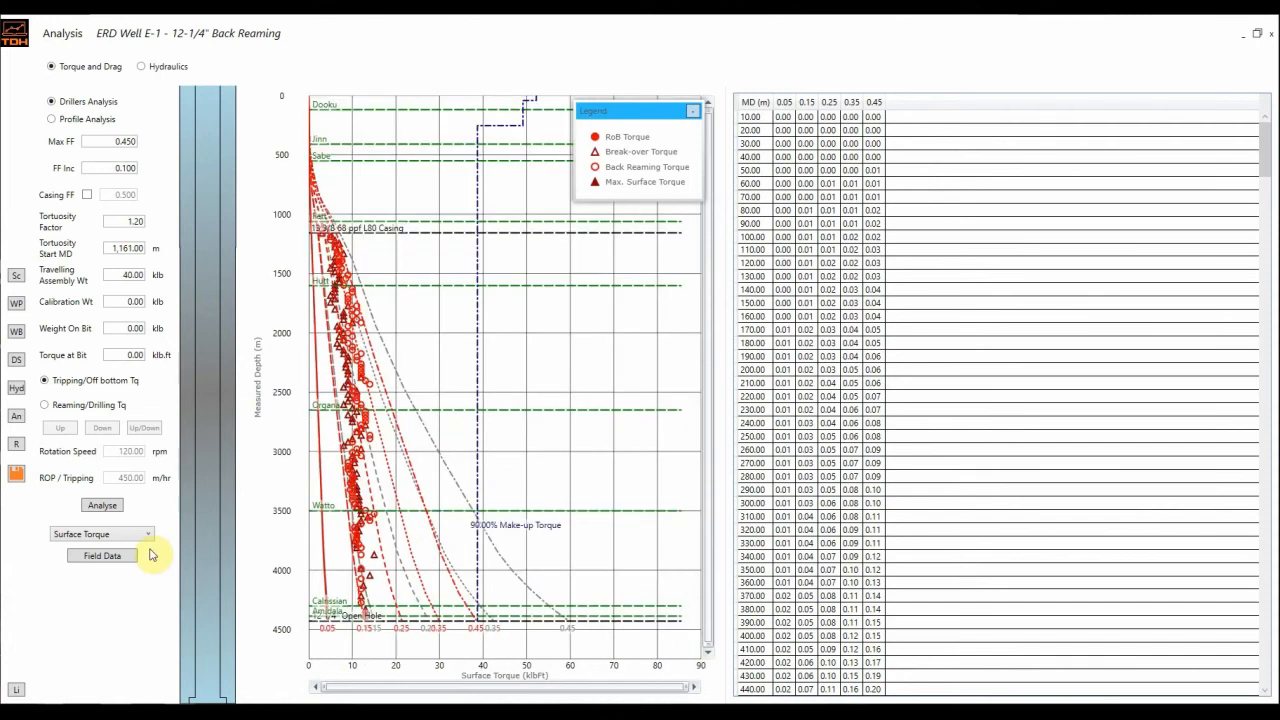
# - Create a report page for the back reaming scenario from the default 1.b Surface Torque template
pyautogui.click(17, 446)
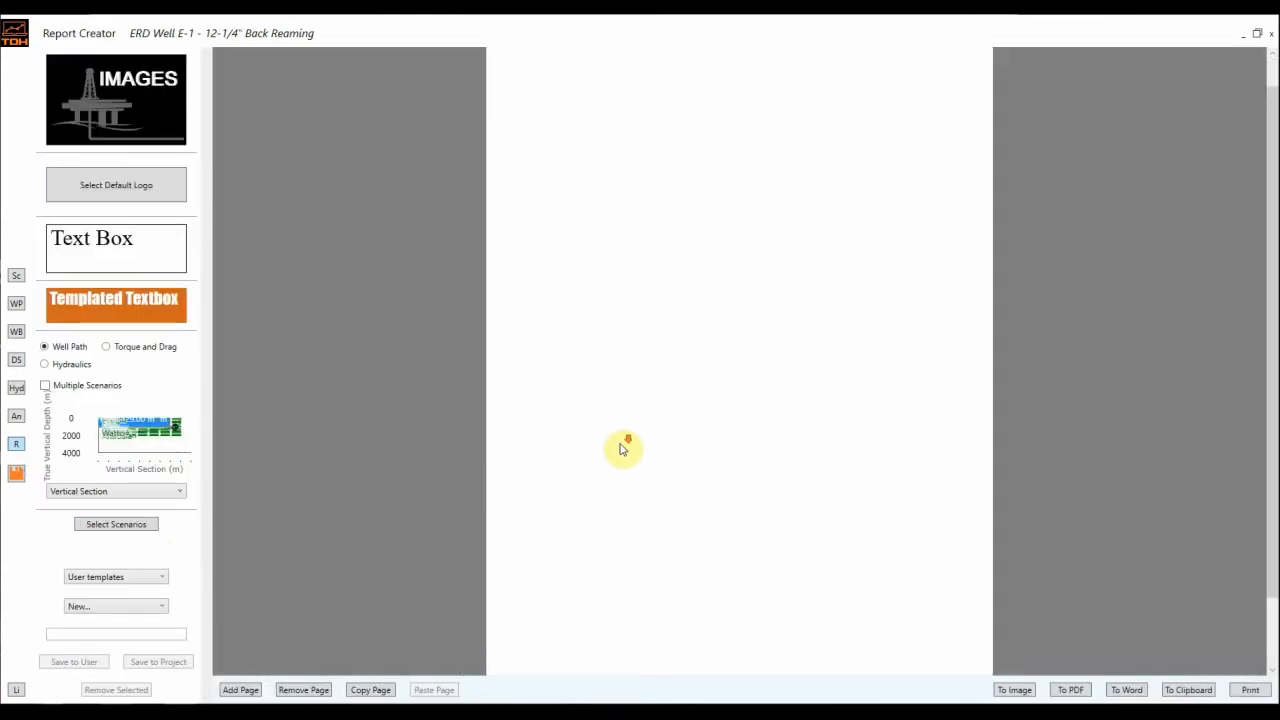
pyautogui.click(118, 578)
pyautogui.click(110, 593)
pyautogui.click(118, 606)
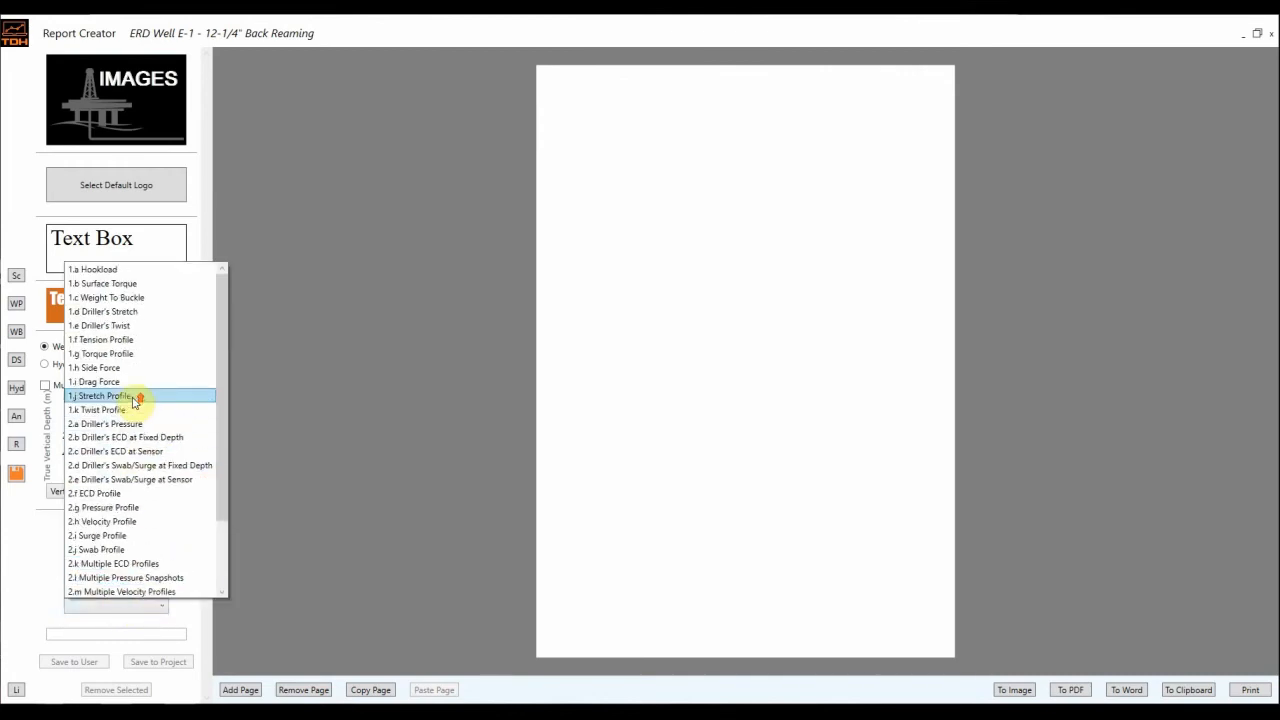
pyautogui.click(155, 285)
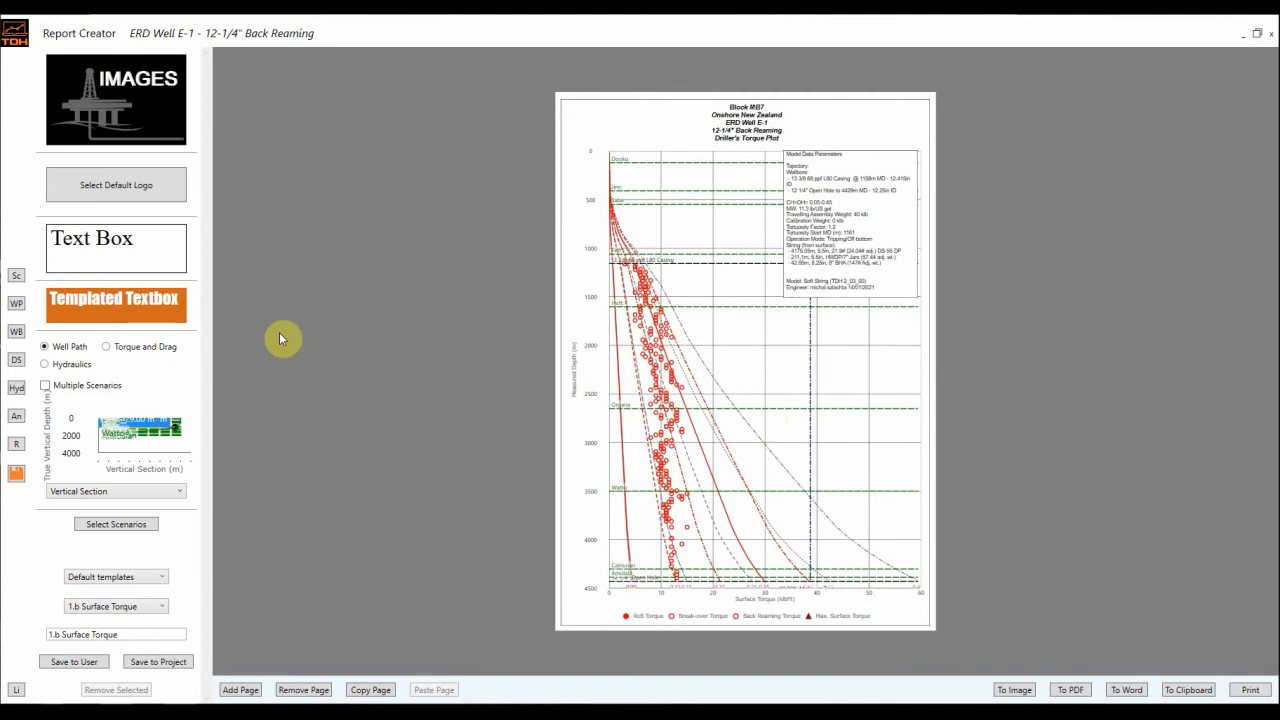
# - Add a text box to the report's torque plot, below the model data parameters
pyautogui.moveTo(68, 240); pyautogui.dragTo(786, 366)
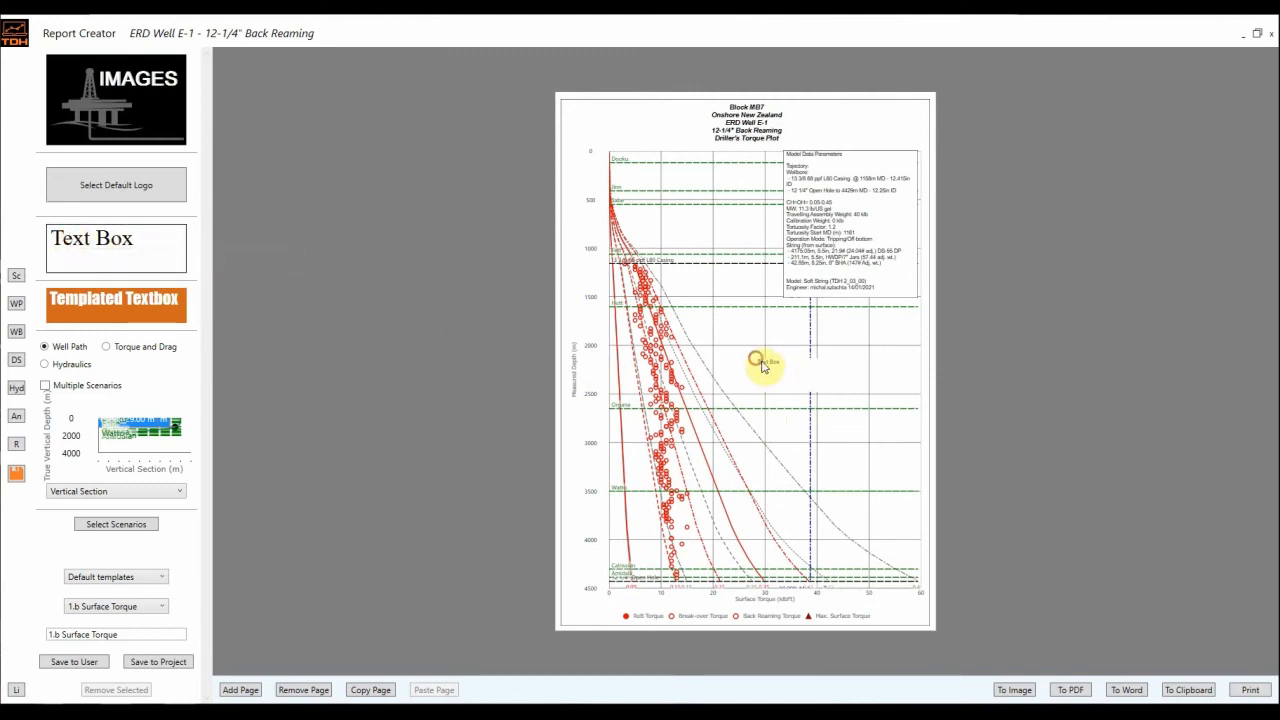